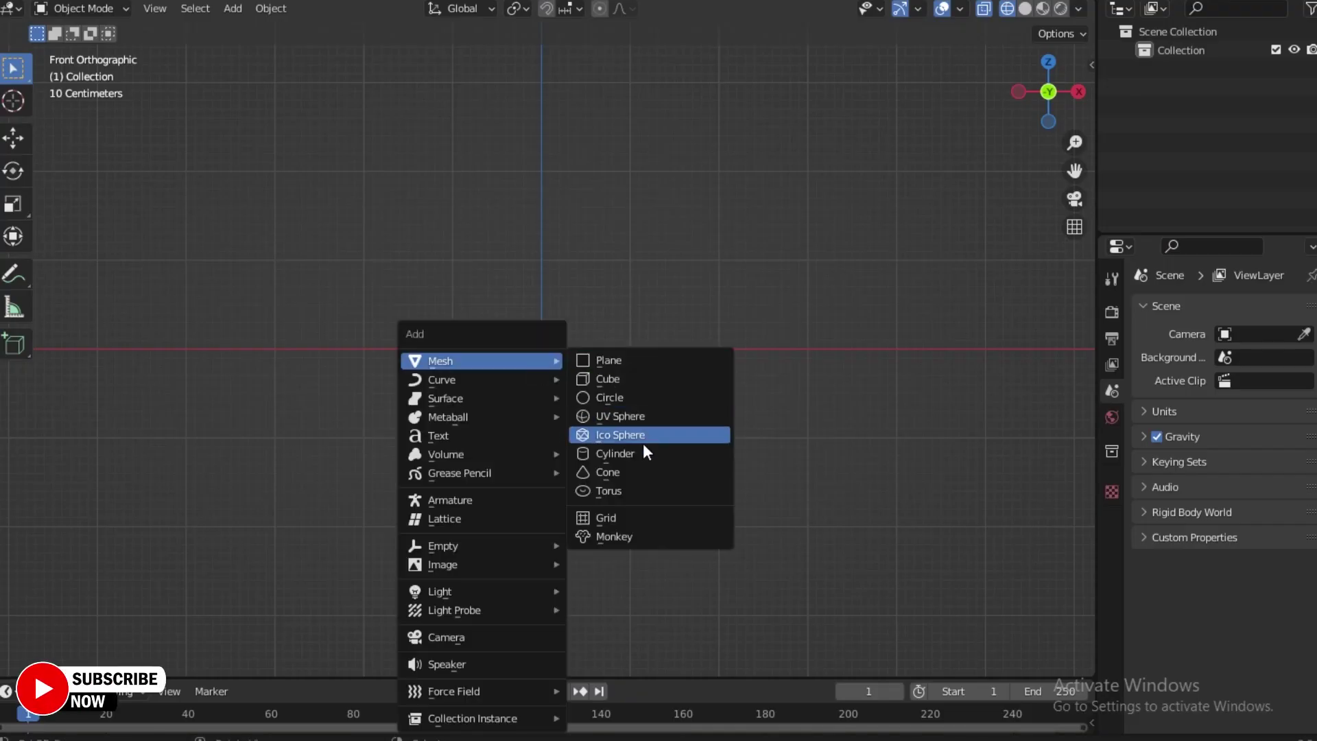
Step: Add a cylinder at the origin and scale it down to about 0.268
click(634, 453)
key(s)
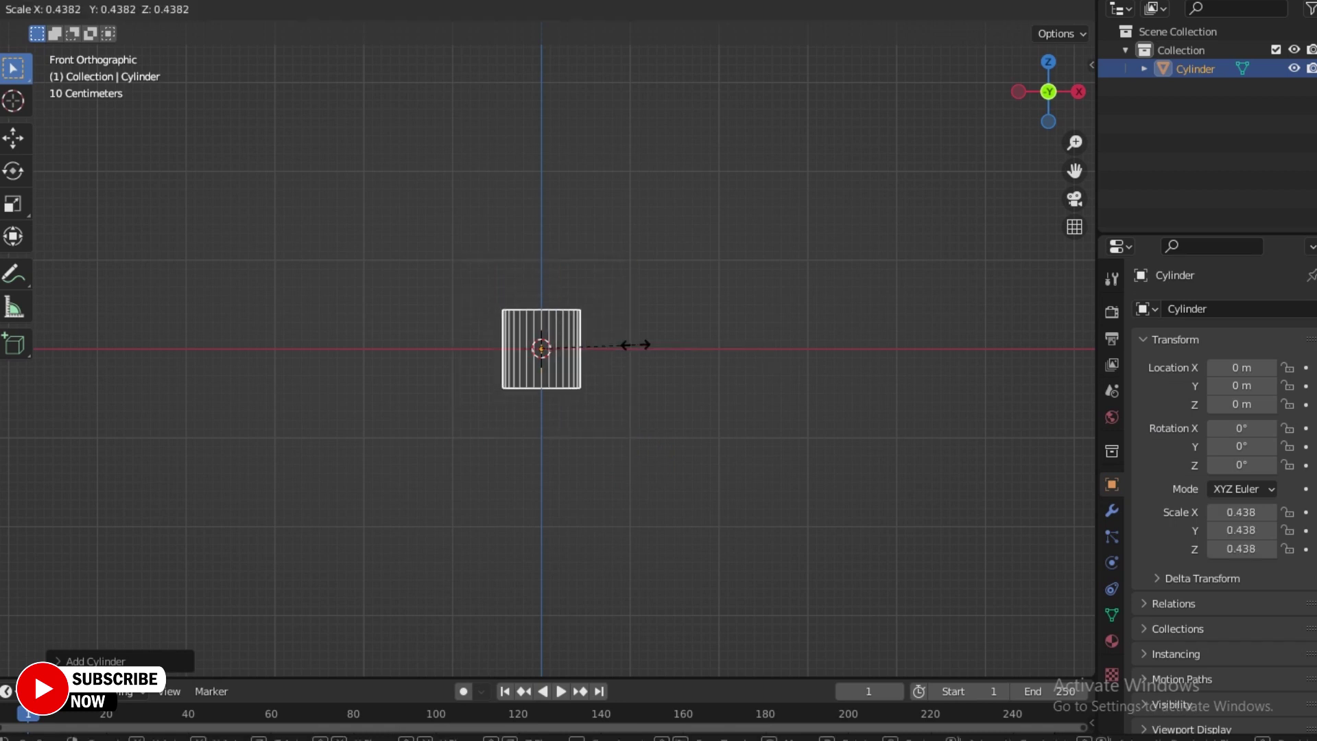
click(600, 346)
click(914, 52)
Step: In Edit Mode, extrude the cylinder's bottom ring straight down along Z into a long body
key(Tab)
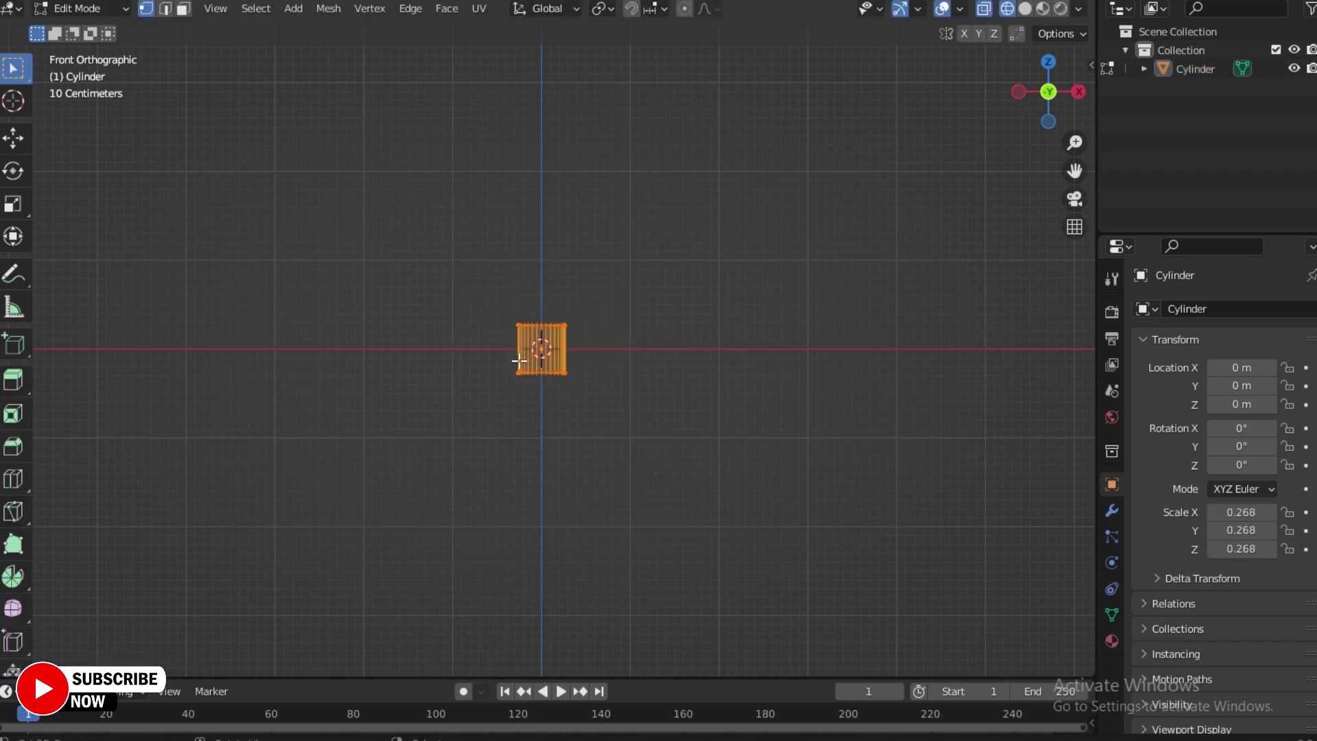
drag(486, 354, 635, 446)
key(e)
key(z)
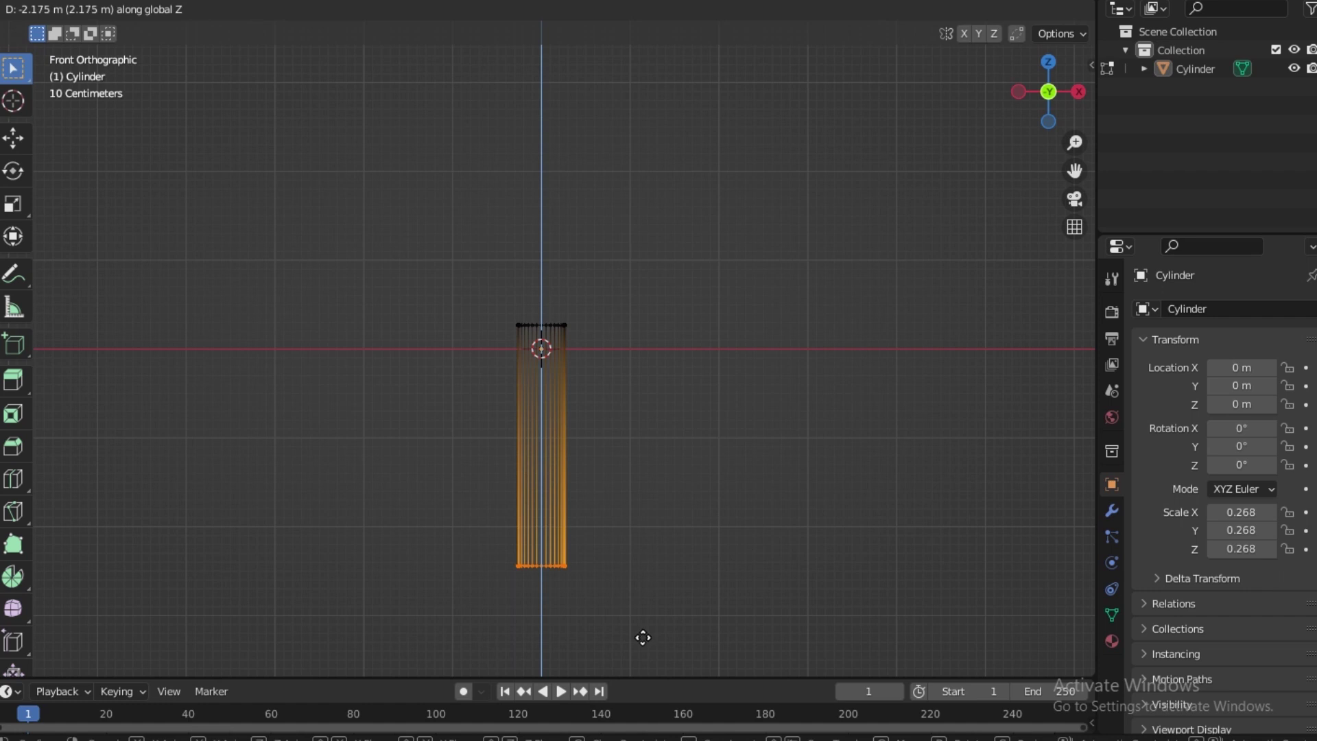
click(640, 637)
Step: Extrude the new bottom ring a little further and scale it twice into a cone point
click(494, 599)
drag(497, 560, 617, 602)
key(e)
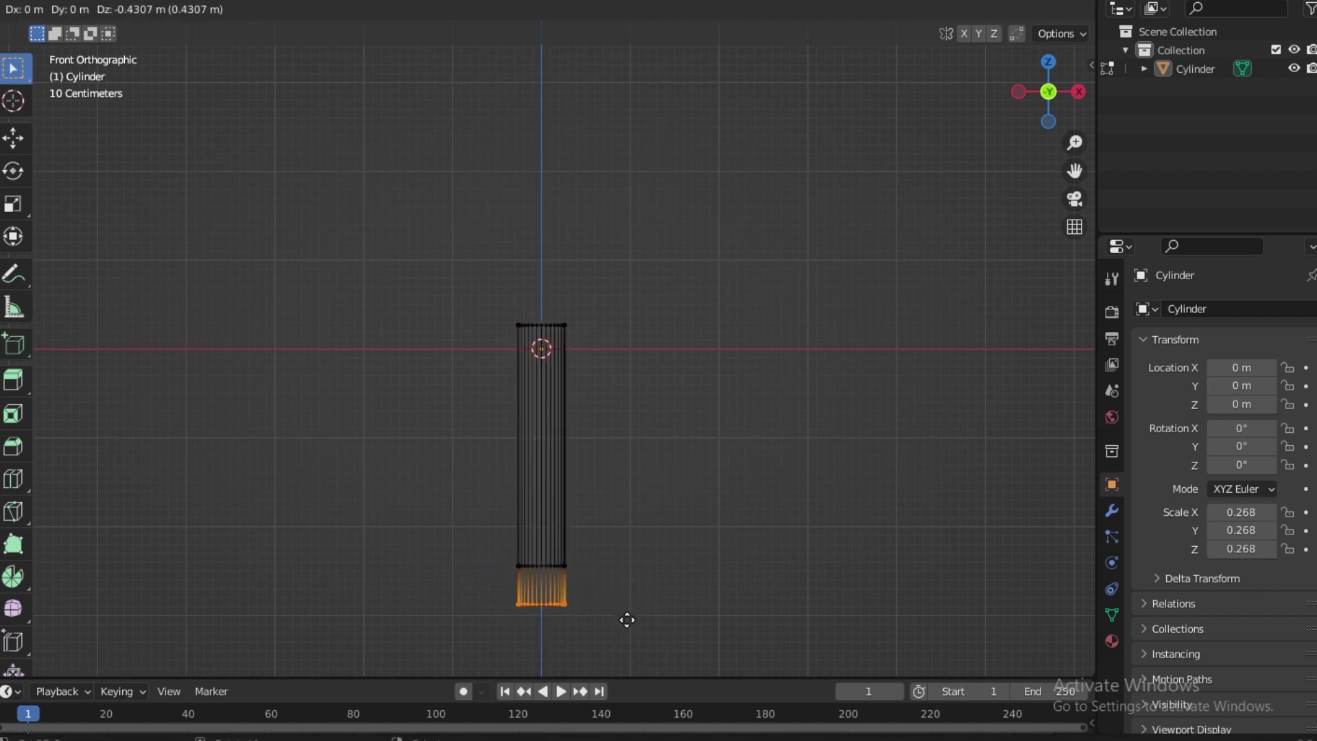
click(627, 620)
key(s)
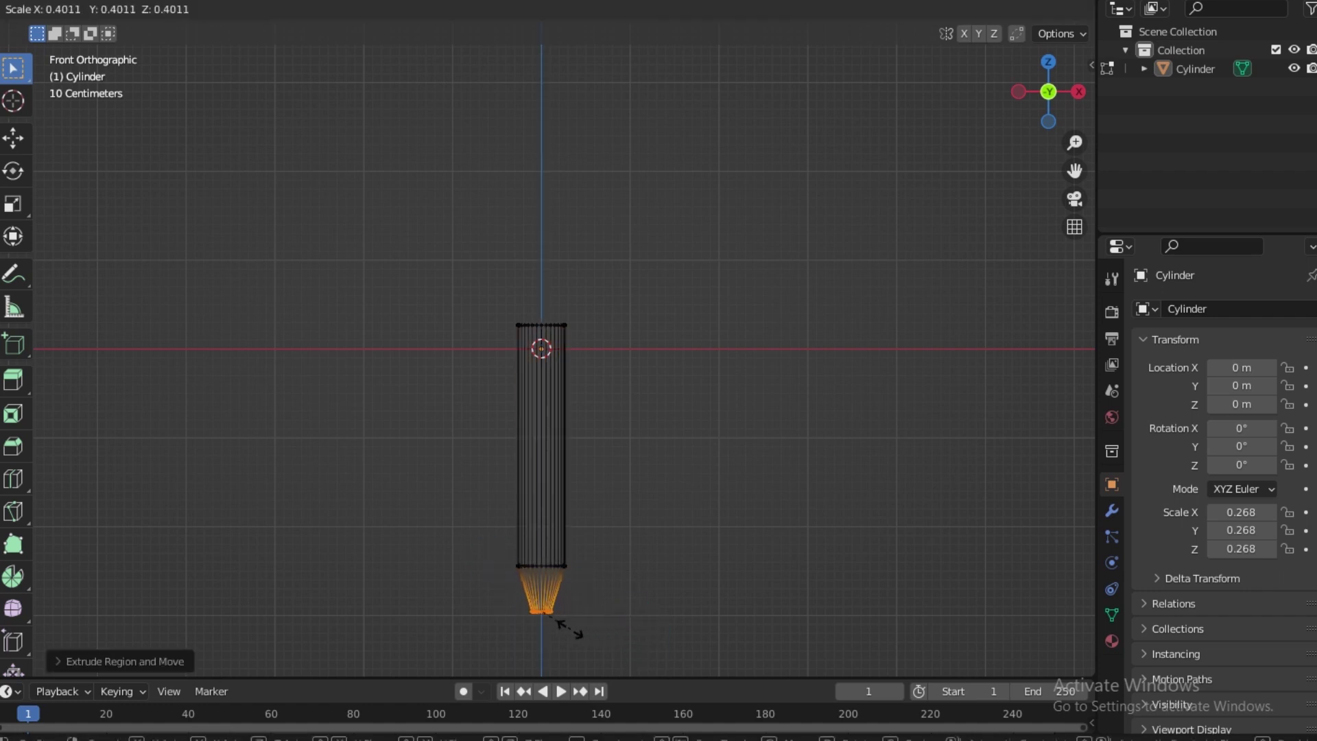
click(557, 630)
scroll(753, 326, up, 5)
key(s)
click(494, 321)
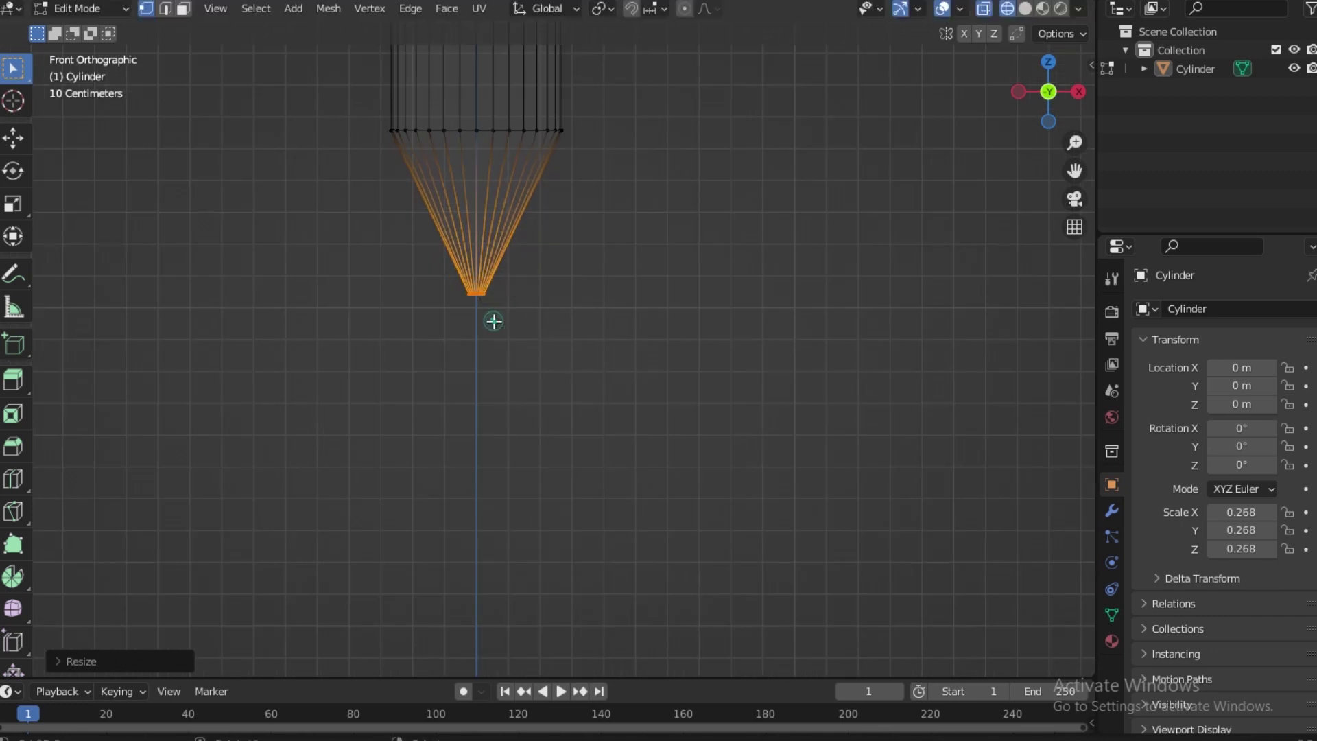
Step: Extrude the cone point and shrink it into a narrow lead tip
key(e)
click(494, 355)
key(s)
click(462, 344)
scroll(359, 297, up, 5)
scroll(359, 296, down, 5)
scroll(465, 223, down, 3)
scroll(655, 218, up, 1)
Step: Add an edge loop across the cone, slid close to its top
key(ctrl+r)
click(487, 249)
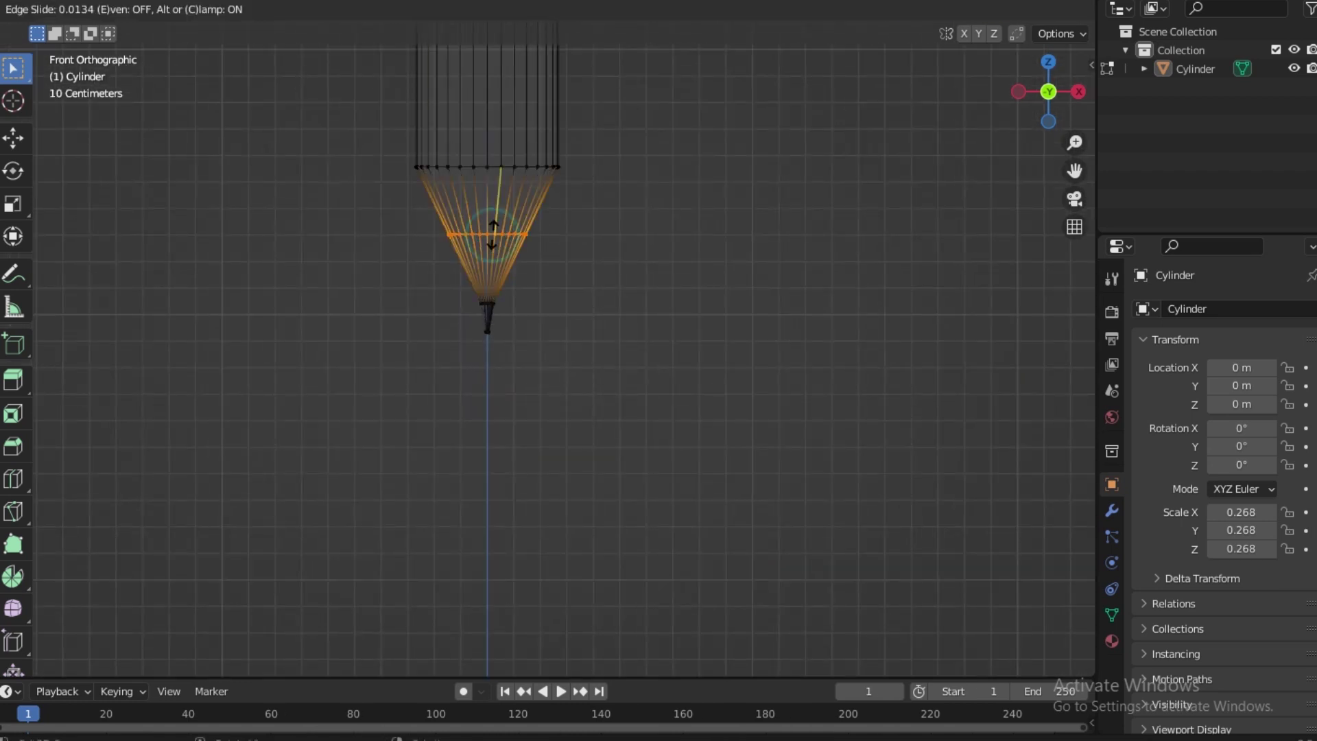
click(527, 172)
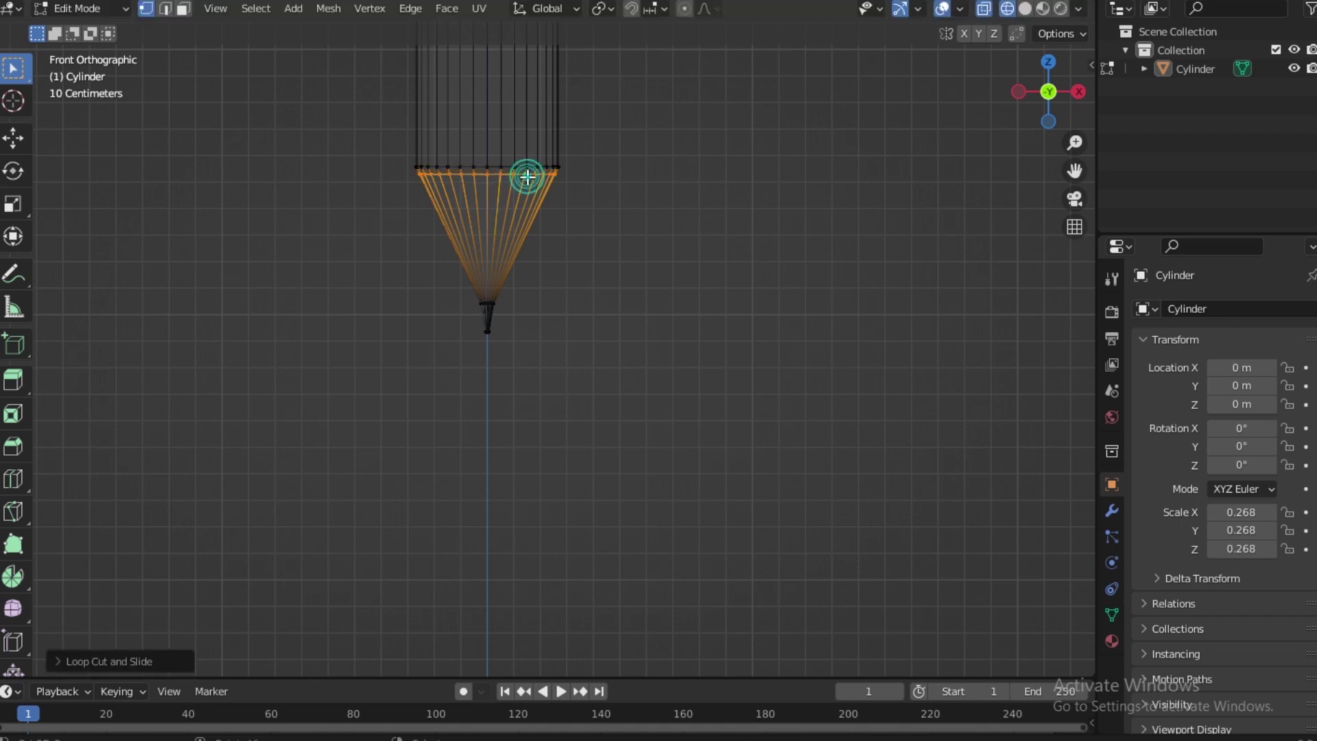
click(614, 185)
scroll(588, 236, down, 5)
scroll(748, 280, up, 3)
shift+scroll(665, 256, up, 5)
shift+scroll(615, 444, up, 4)
Step: Switch to see-through wireframe shading and select the body's top ring of vertices
key(a)
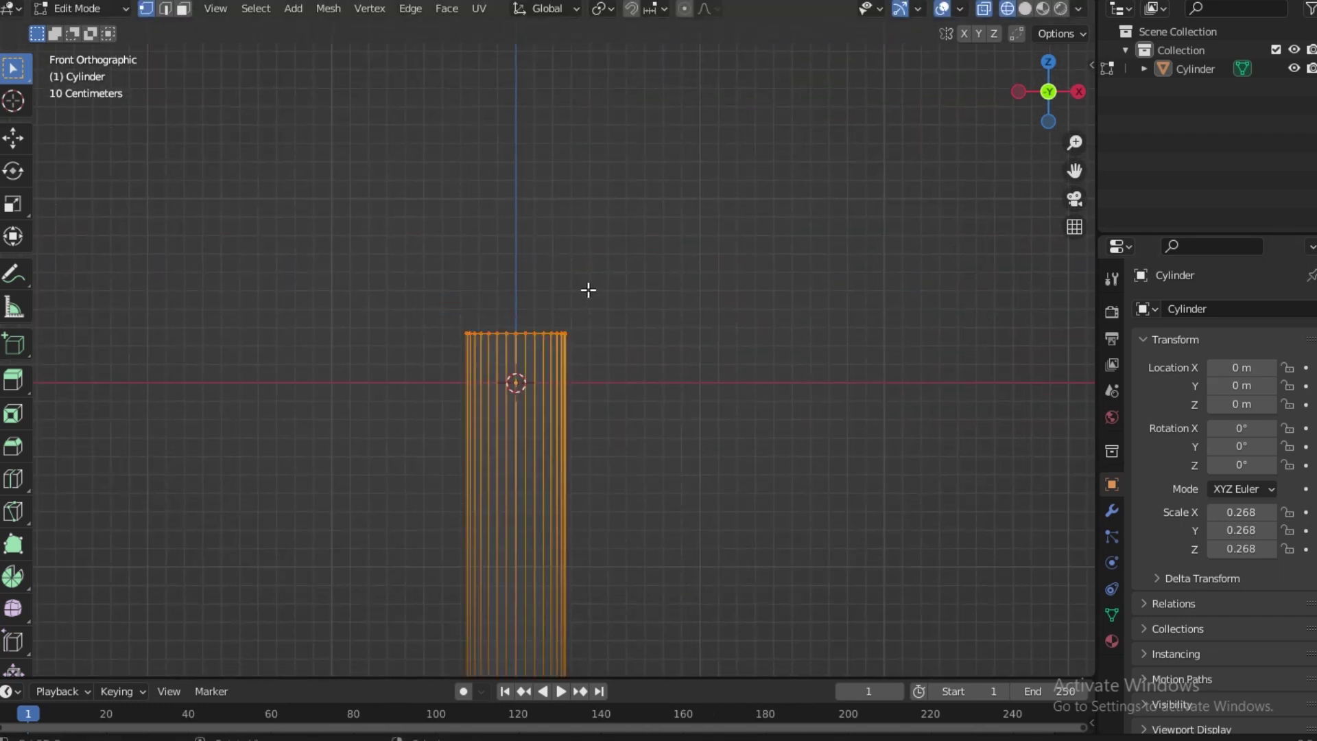
key(ctrl+z)
key(z)
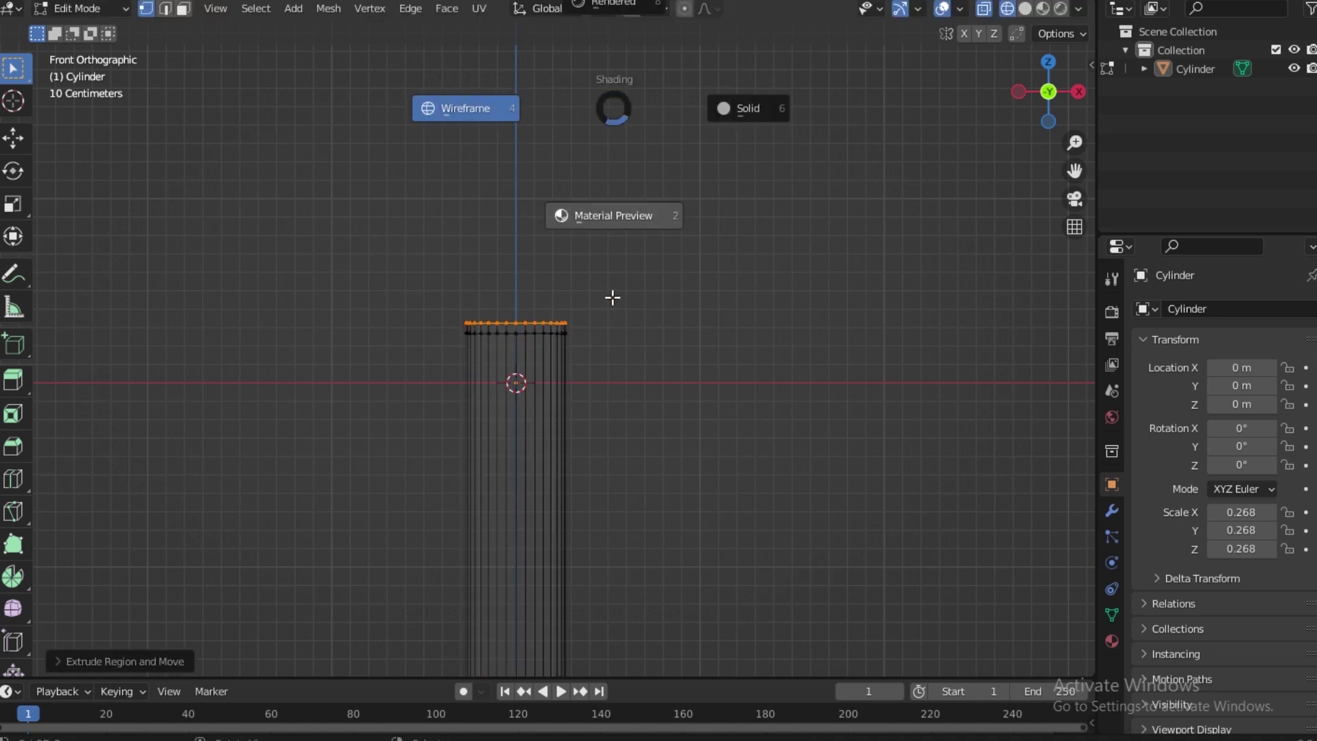
click(611, 297)
click(1007, 8)
scroll(548, 240, up, 3)
drag(357, 285, 703, 302)
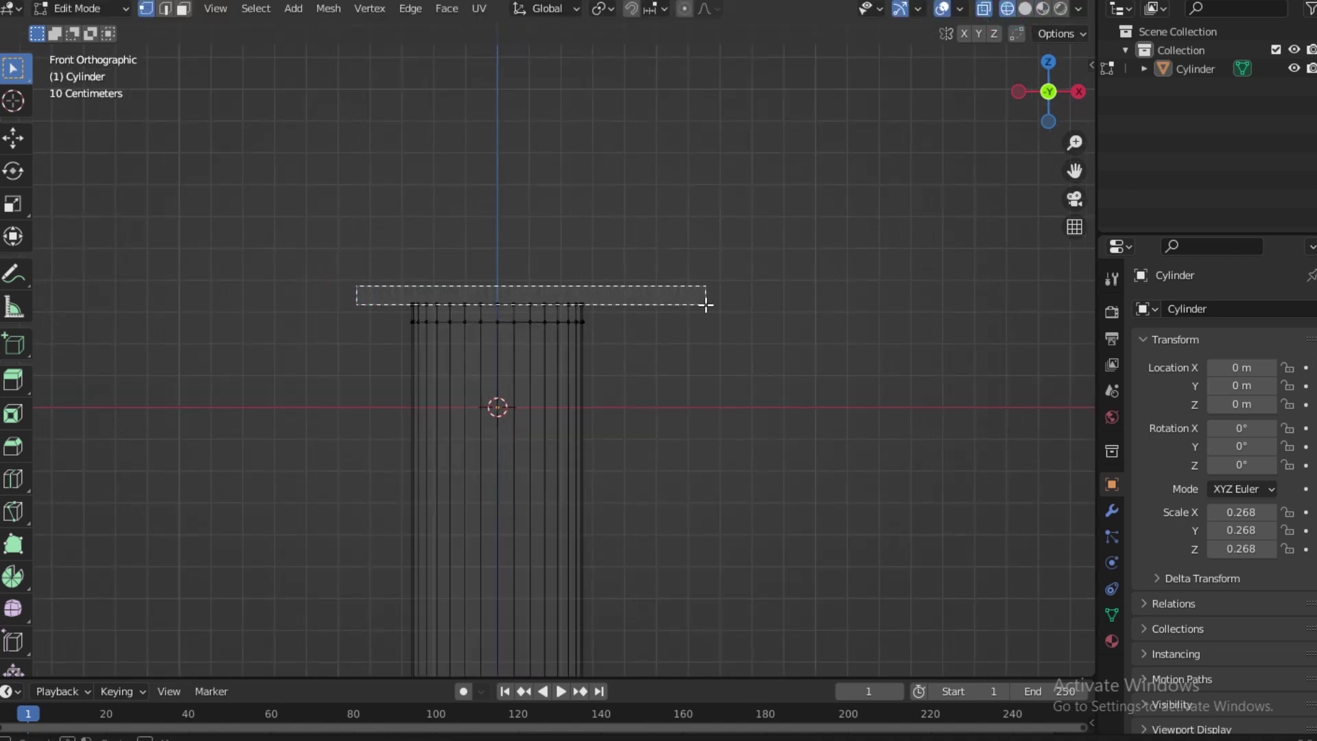
Step: Extrude the top ring upward, then raise the new top ring along Z
key(e)
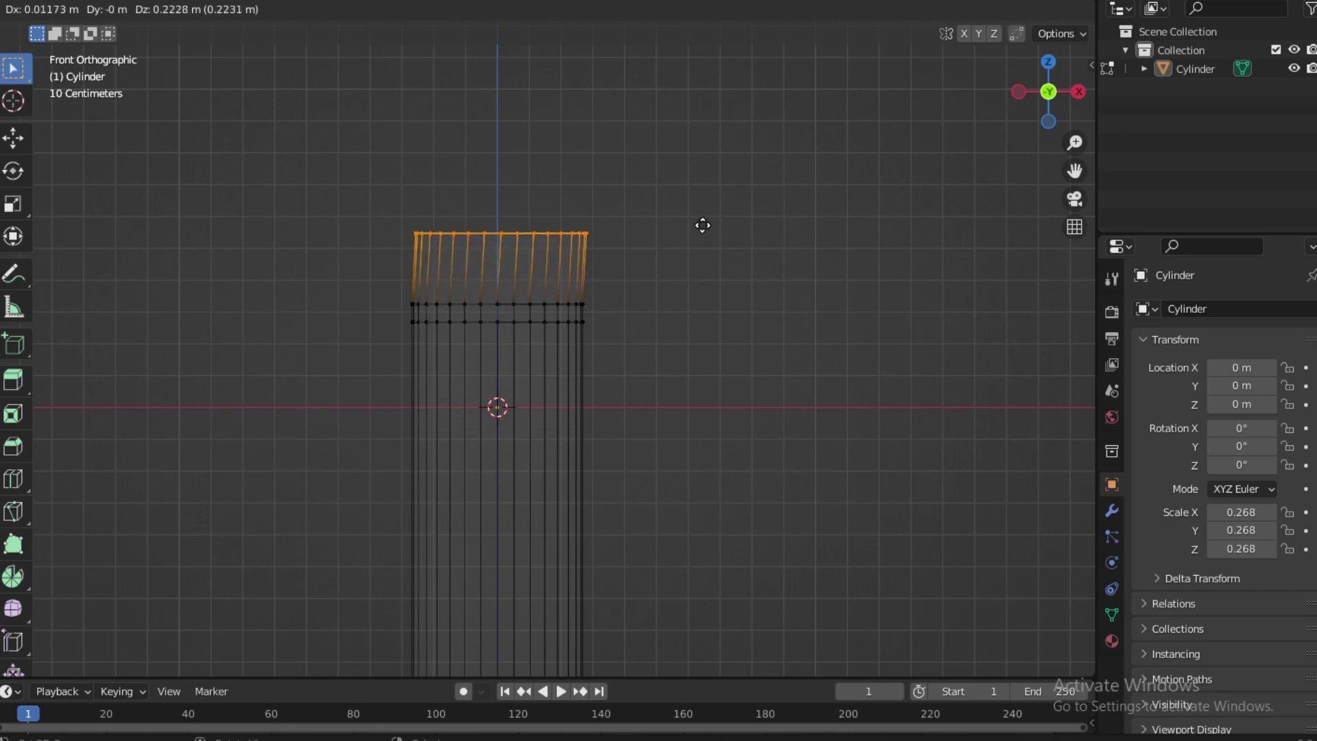
click(702, 236)
drag(404, 210, 645, 243)
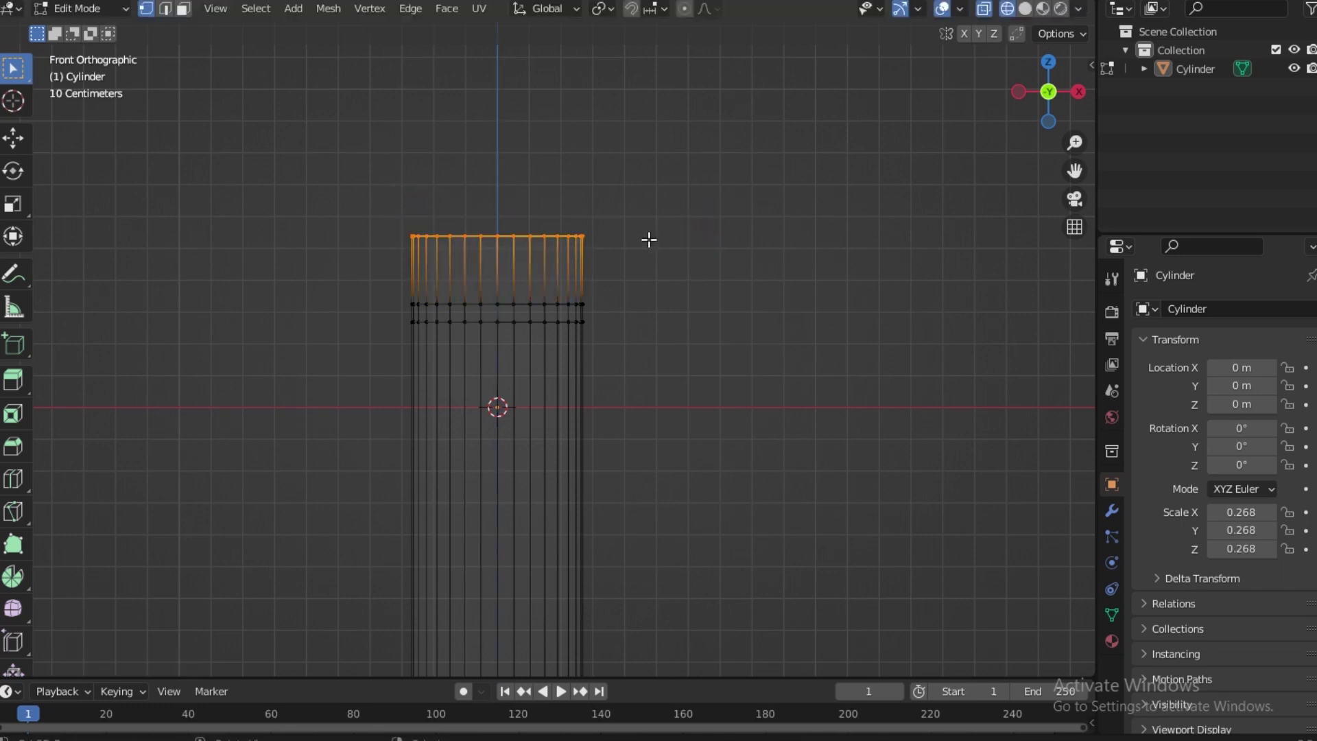
key(s)
key(z)
key(Escape)
key(z)
key(Escape)
key(g)
key(z)
click(555, 191)
Step: Extrude the topmost ring slightly upward and narrow it a little
click(374, 190)
drag(354, 158, 685, 212)
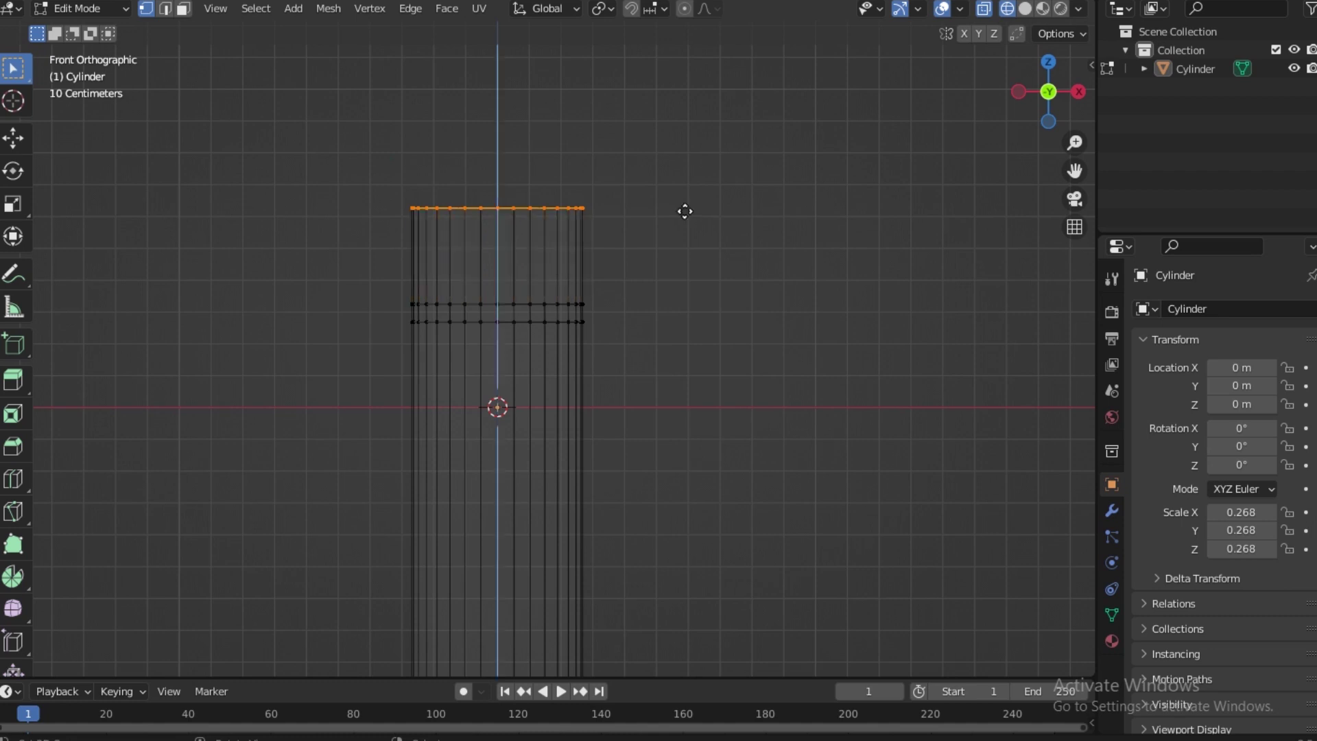
key(e)
click(680, 181)
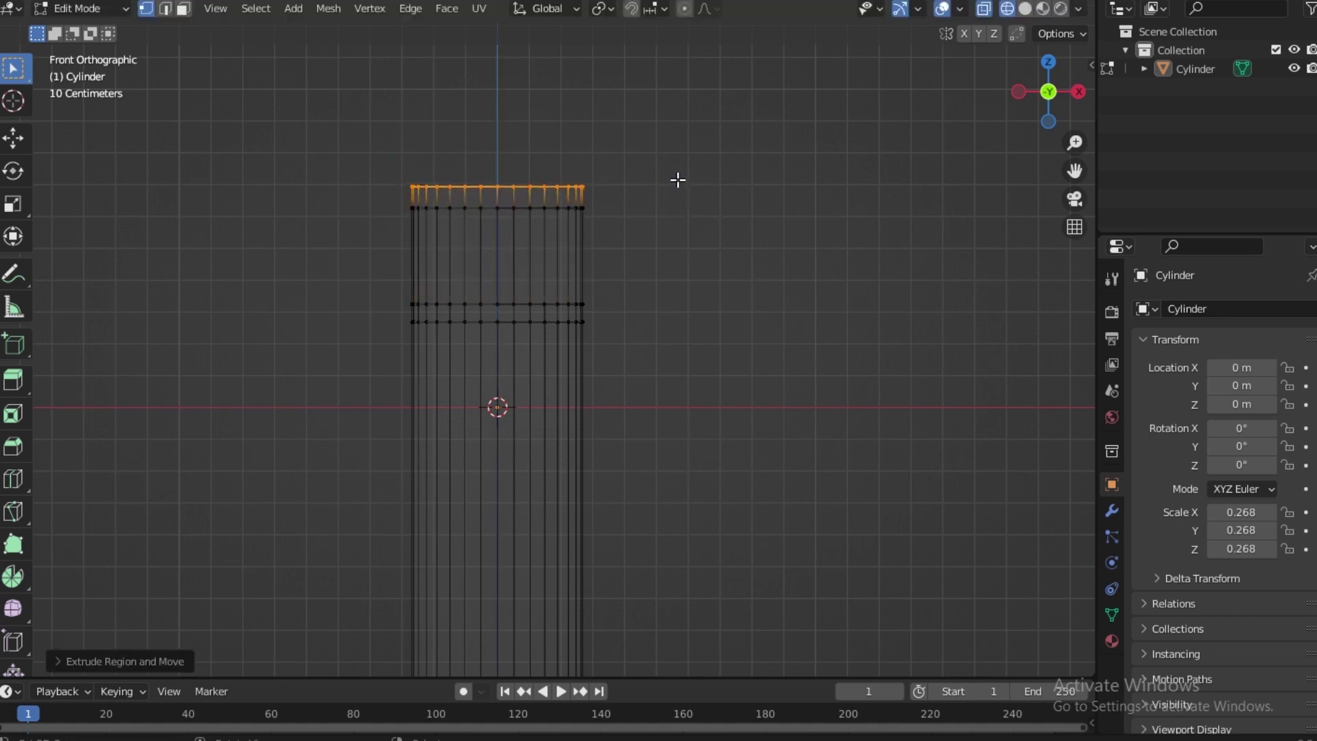
key(s)
click(660, 176)
Step: Extrude and shrink the top ring twice more into a bevelled cap, then inspect in perspective
key(e)
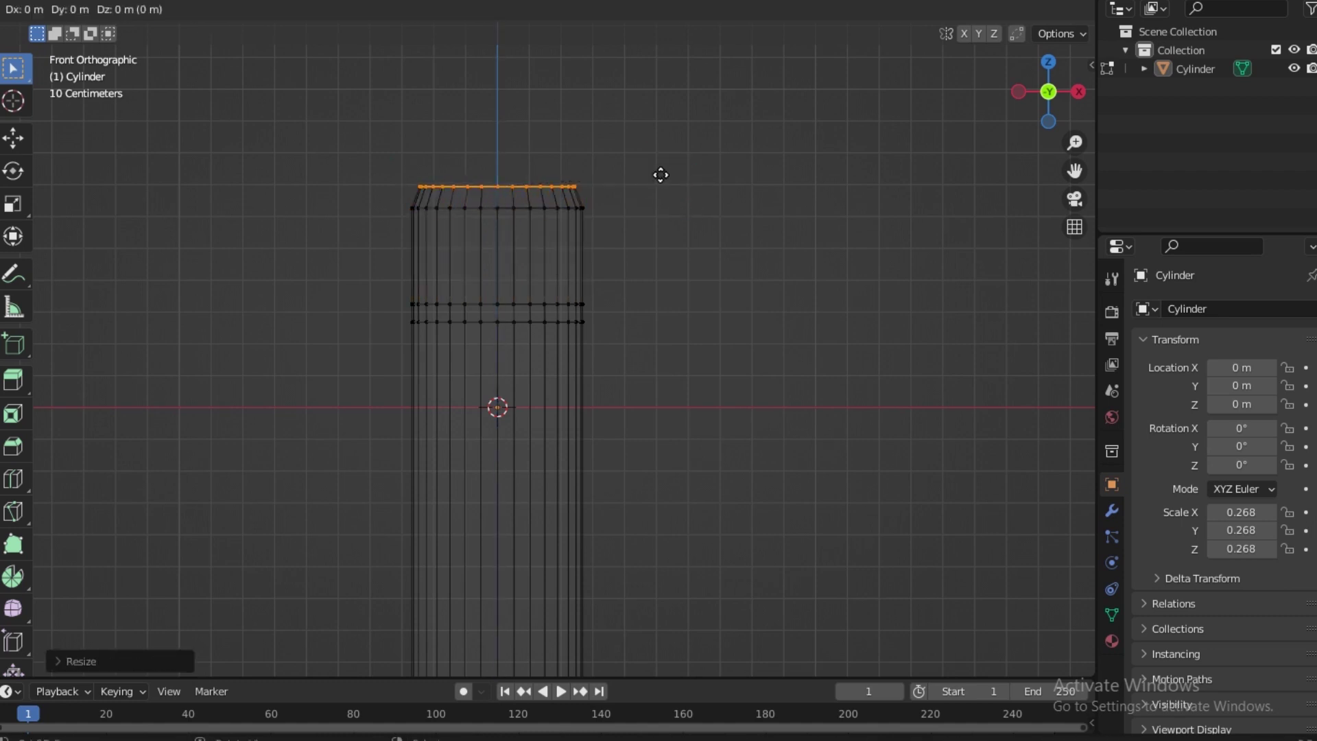
click(659, 172)
key(s)
click(630, 151)
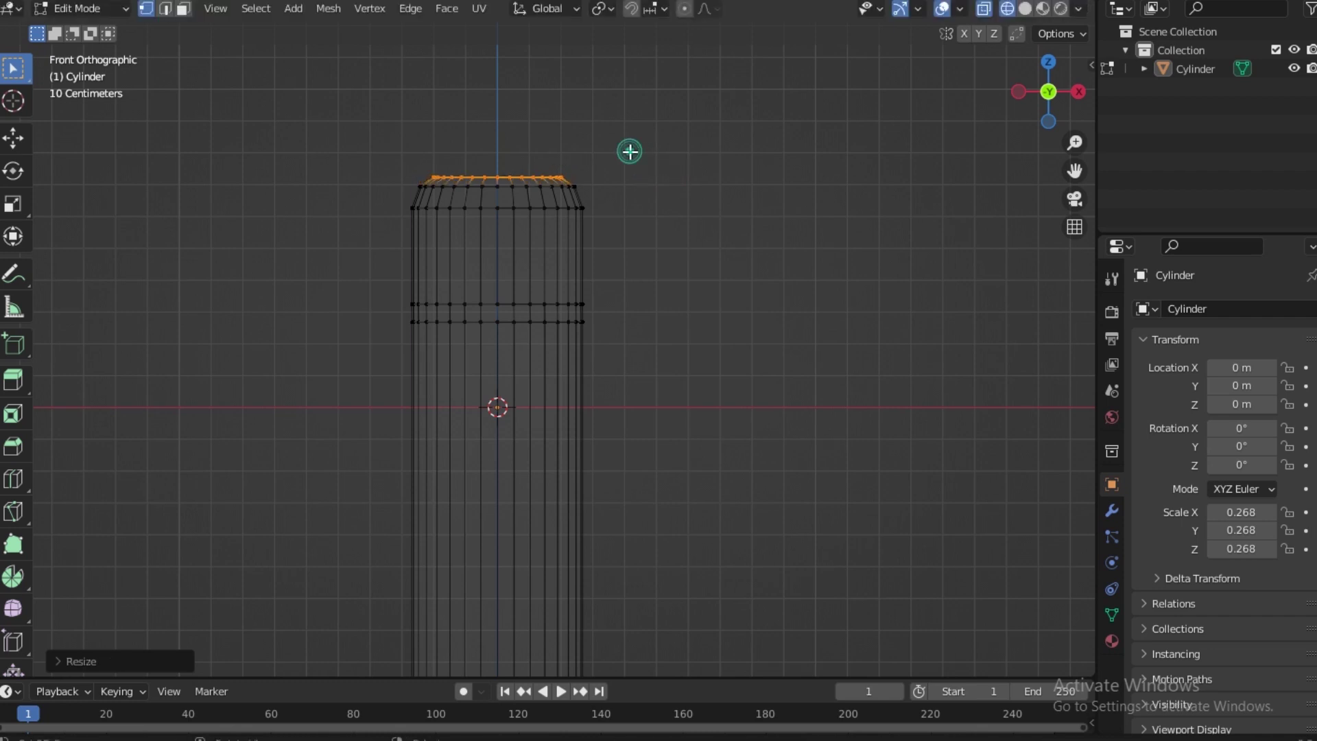
key(e)
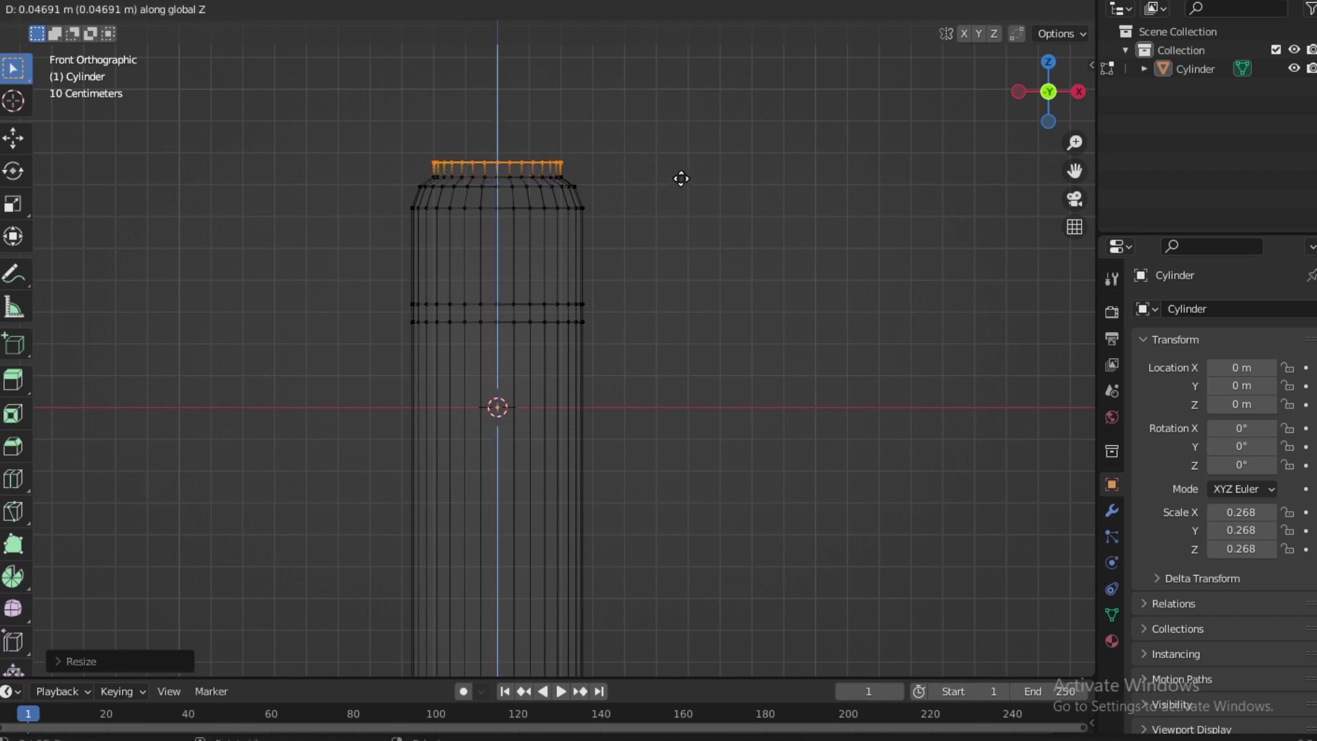
key(s)
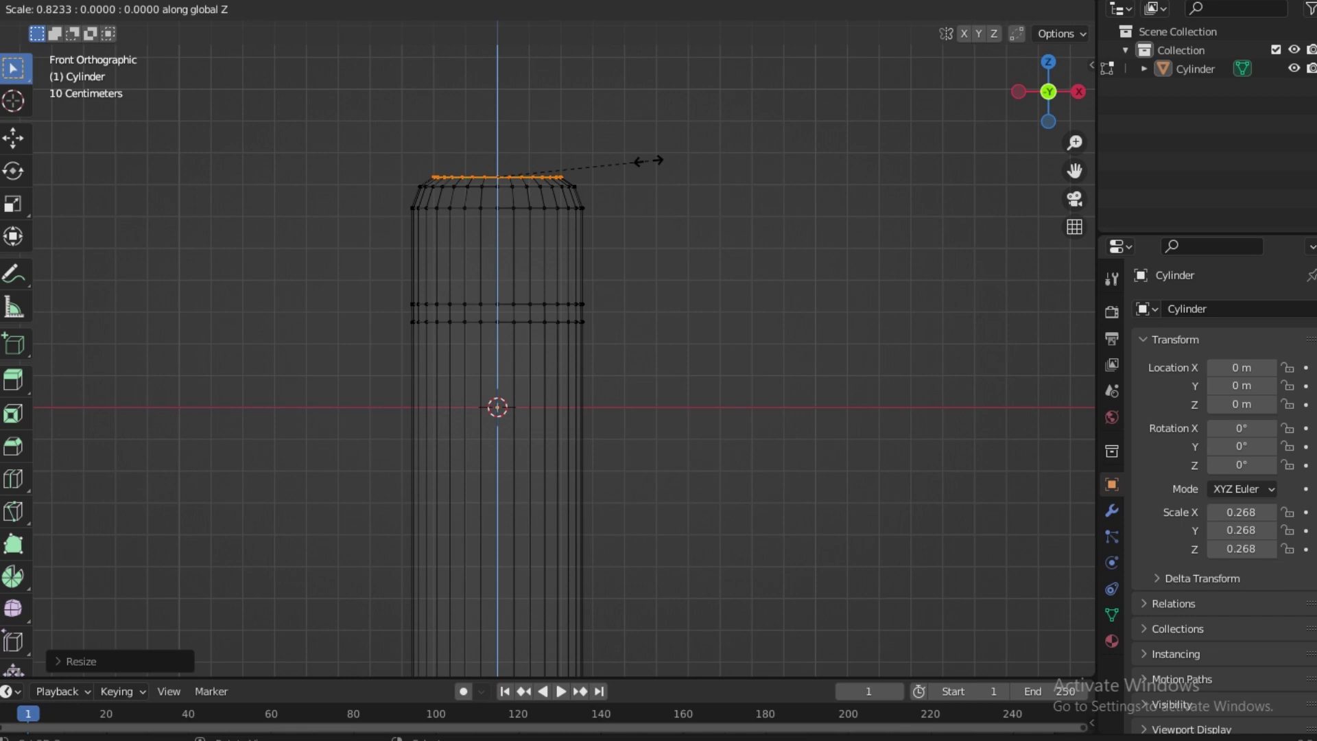
key(z)
key(Return)
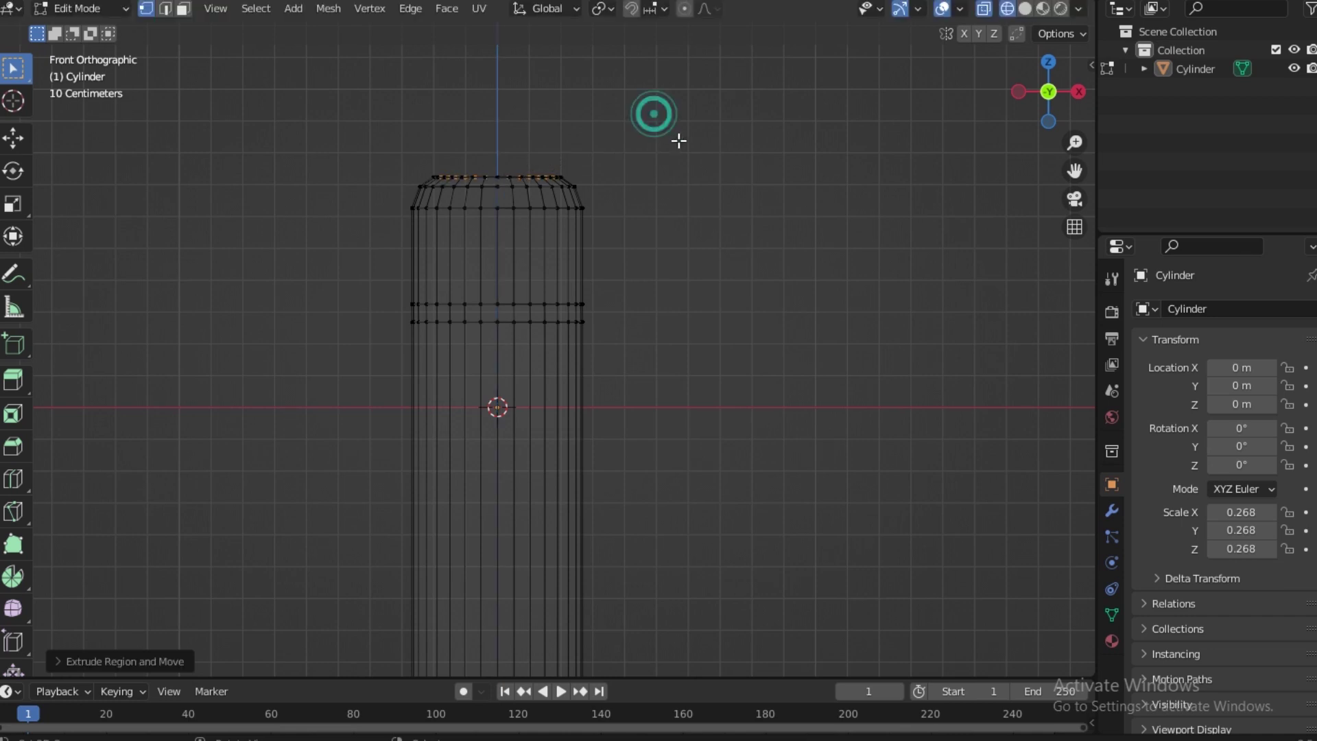
middle_drag(656, 112, 487, 347)
scroll(532, 272, up, 5)
scroll(532, 272, down, 3)
Step: Switch to solid shading, orbit around the pencil, and return to front view
click(1025, 8)
mouse_move(658, 240)
middle_down()
mouse_move(619, 327)
mouse_move(569, 330)
mouse_move(518, 182)
middle_up()
scroll(570, 330, down, 5)
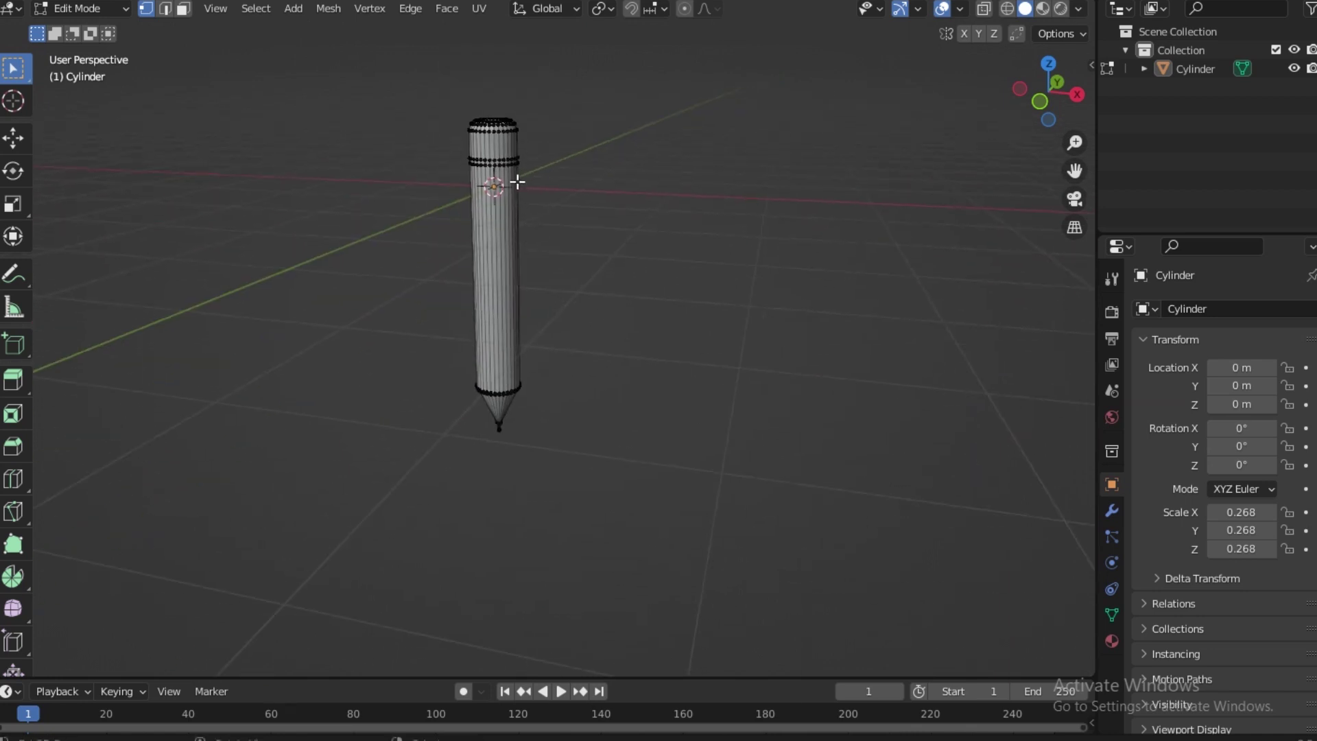
scroll(559, 329, up, 2)
scroll(542, 260, up, 1)
scroll(542, 259, up, 3)
middle_drag(543, 260, 820, 168)
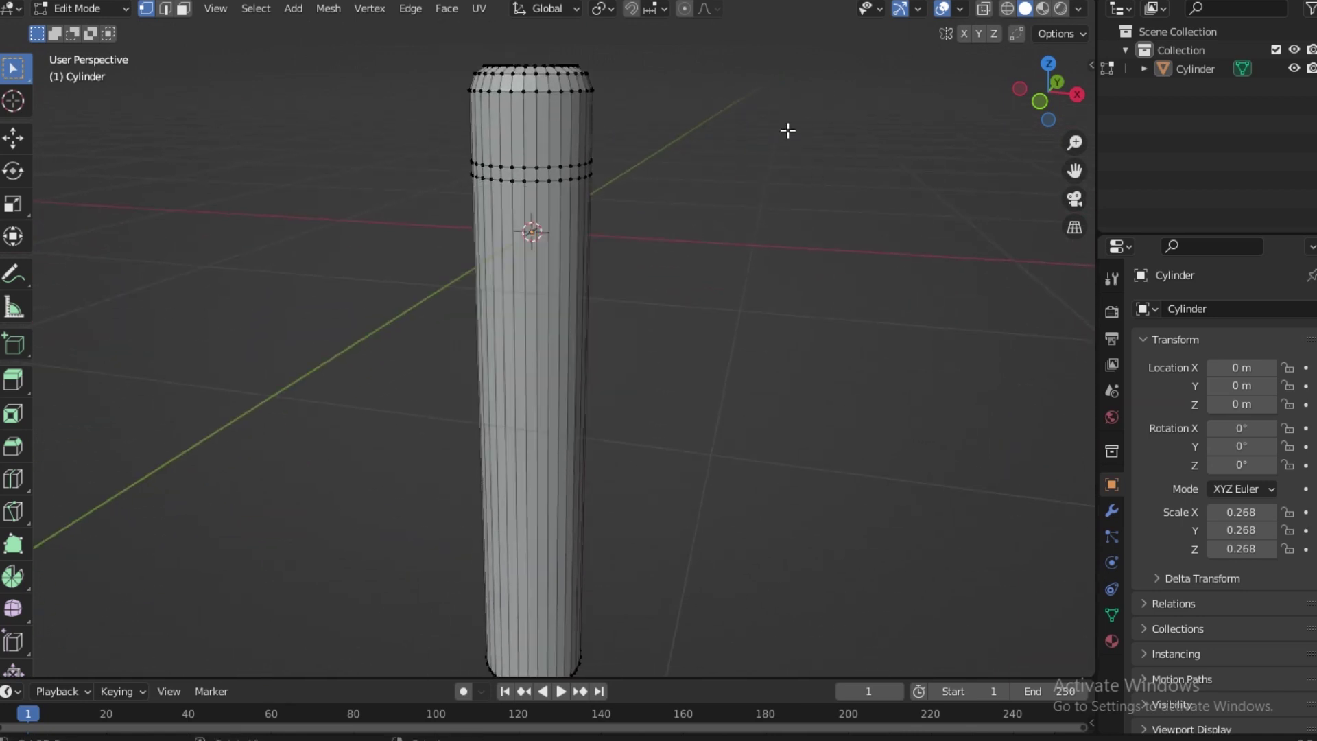
key(KP_1)
Step: In see-through wireframe with face select, select the band of faces below the cap
click(1006, 8)
drag(367, 103, 676, 164)
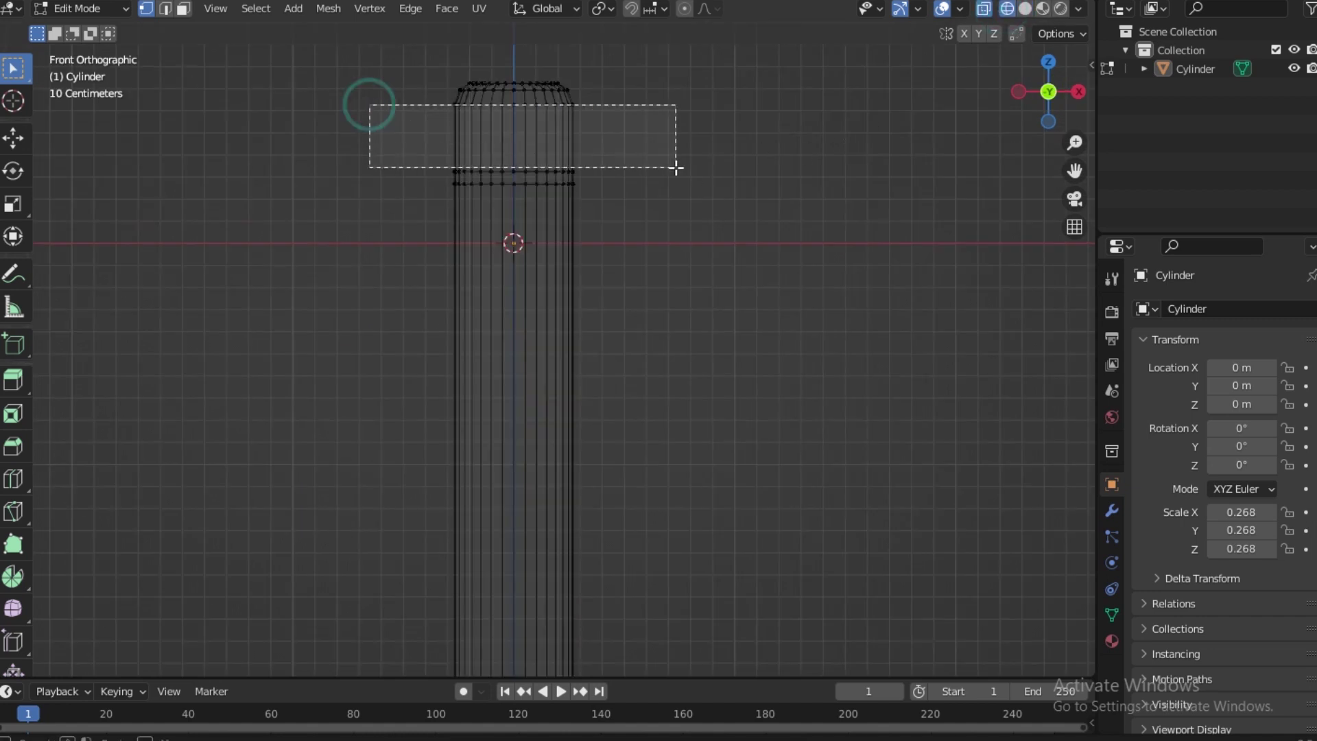
click(183, 9)
drag(432, 117, 676, 179)
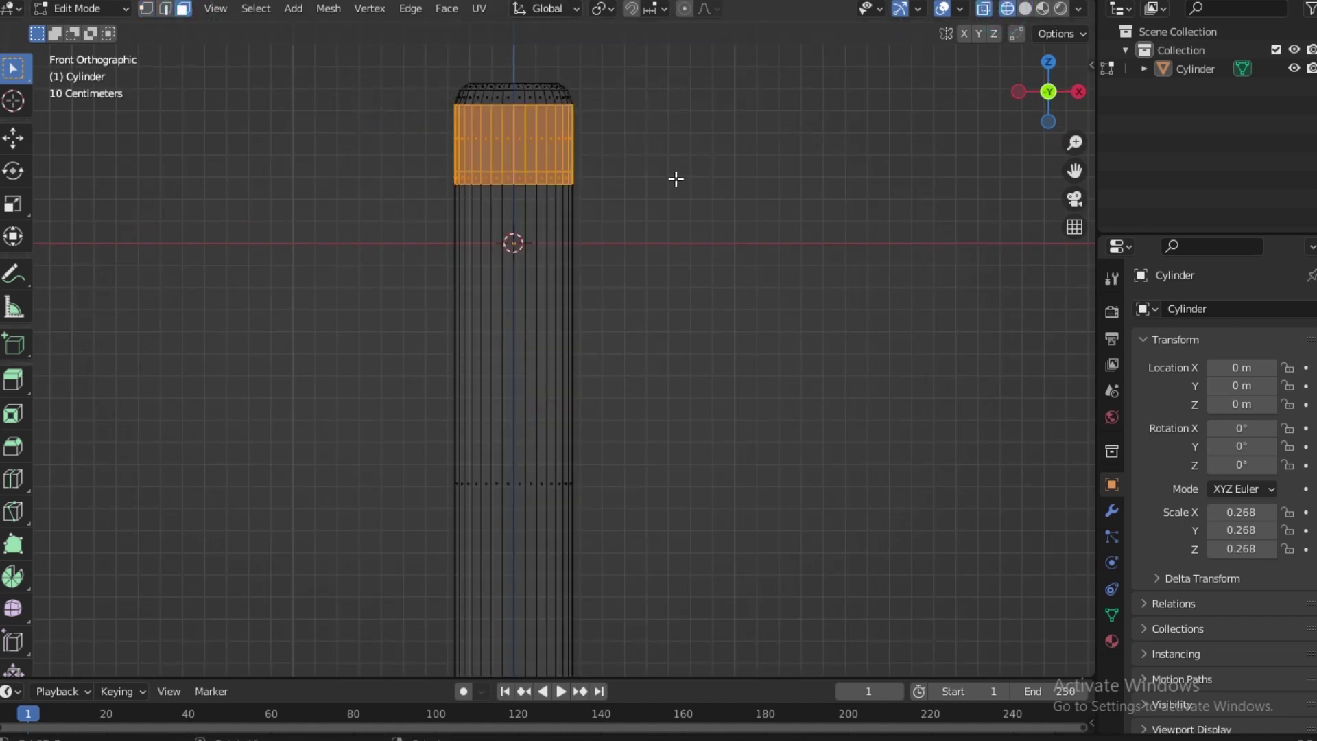
drag(425, 112, 635, 167)
scroll(635, 167, down, 1)
mouse_move(553, 494)
shift+middle_down()
mouse_move(626, 105)
mouse_move(620, 173)
shift+middle_up()
scroll(512, 588, up, 3)
mouse_move(511, 588)
shift+middle_down()
mouse_move(591, 144)
mouse_move(576, 341)
shift+middle_up()
shift+middle_drag(557, 96, 556, 220)
scroll(558, 367, down, 2)
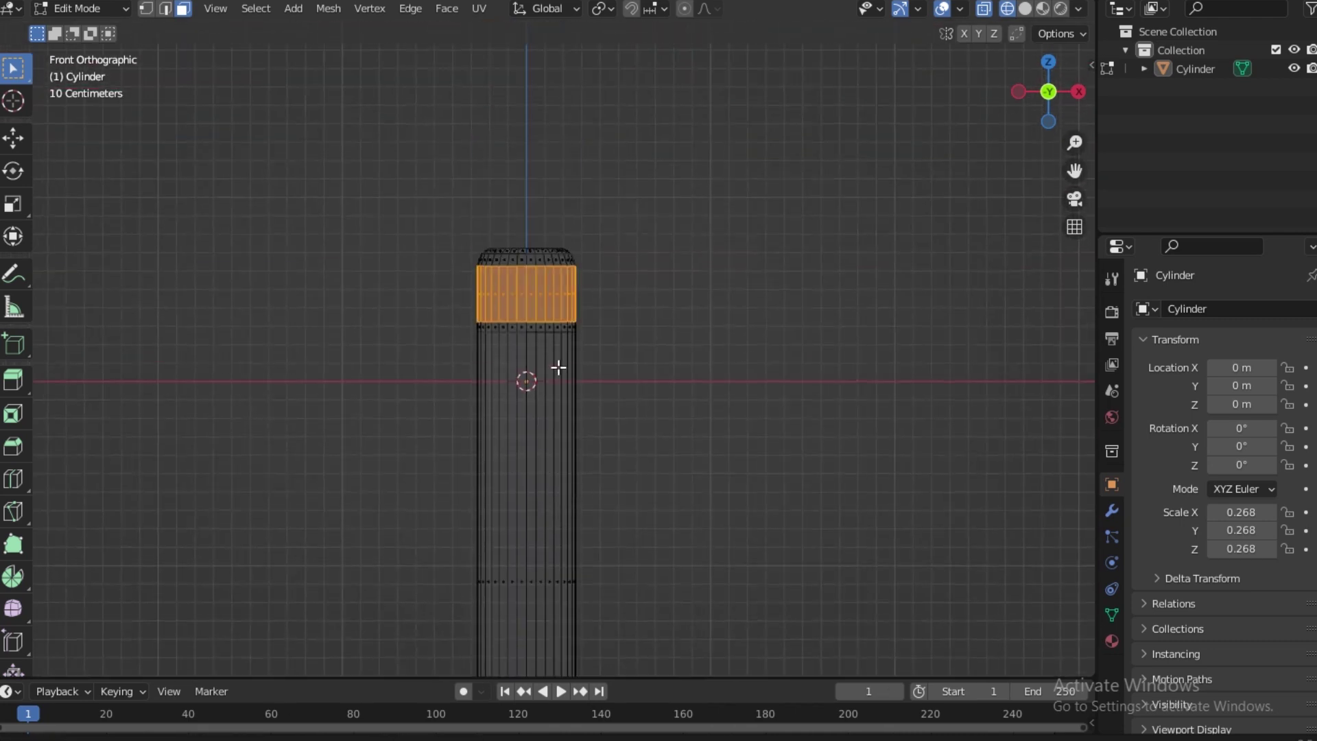
Step: Give the cylinder a new red material, Material.001, shown in Material Preview
click(1111, 641)
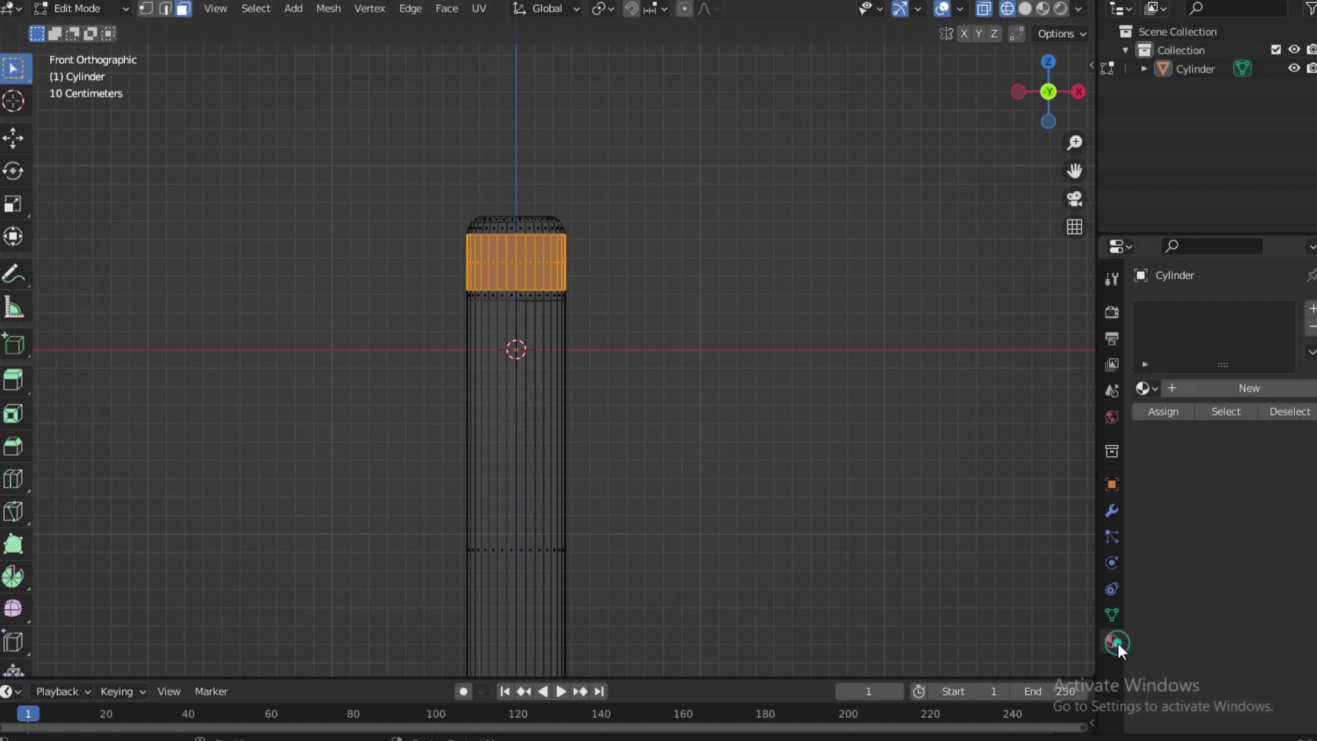
click(1195, 390)
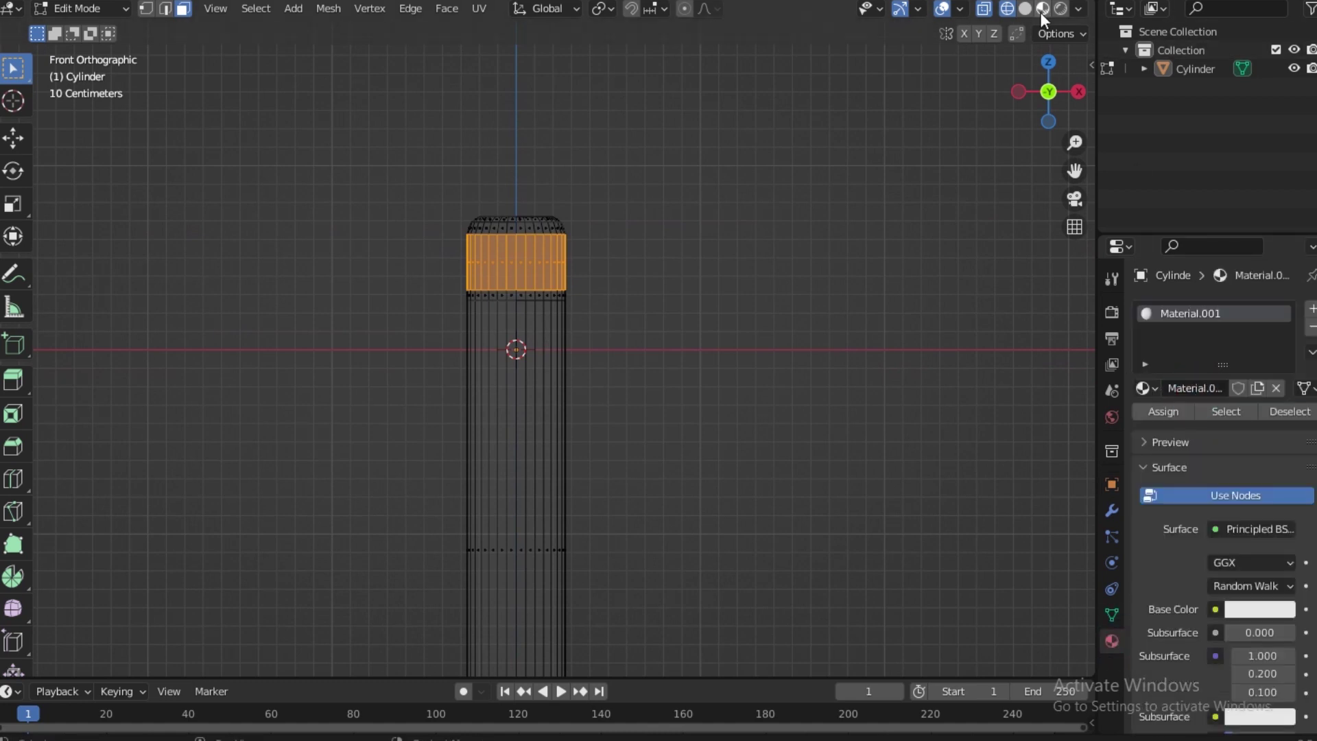
click(1259, 609)
click(1200, 461)
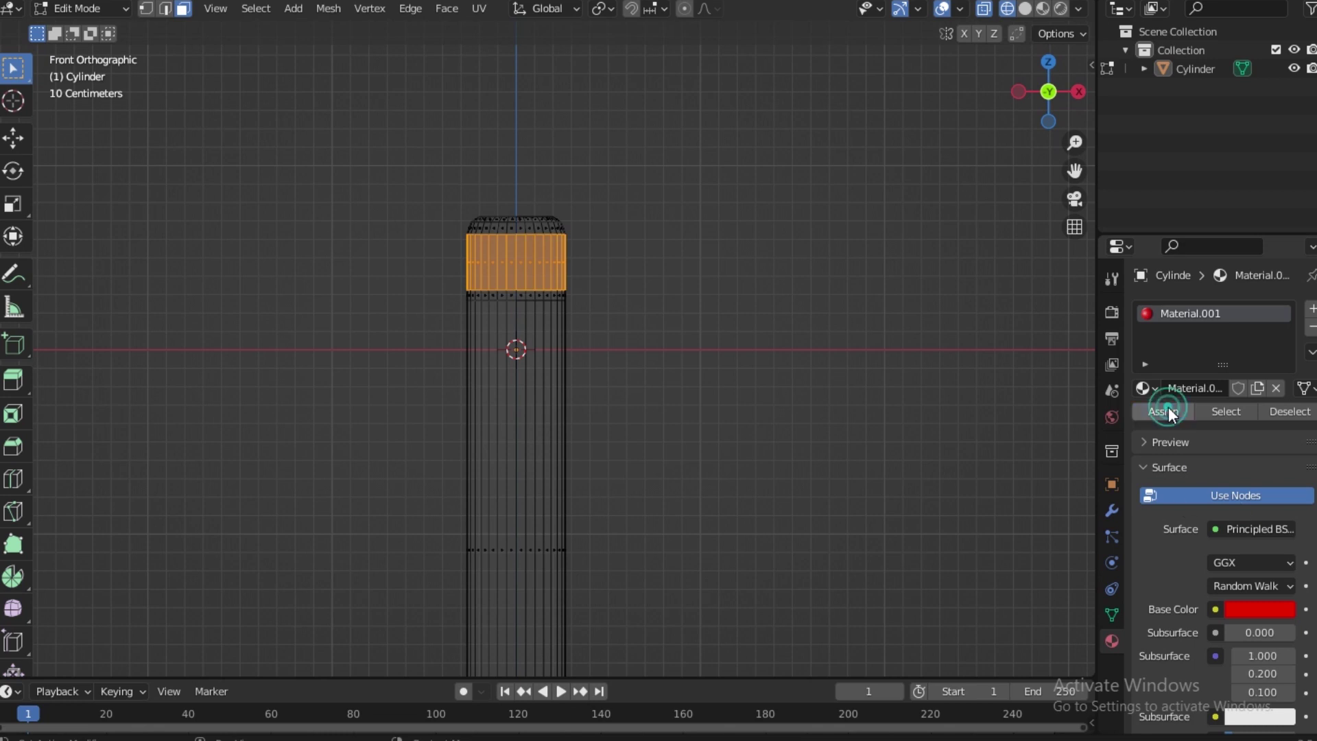
click(1041, 9)
Step: Add a second slot with black Material.002 and assign it to the top band
click(1259, 609)
click(1312, 308)
click(1228, 425)
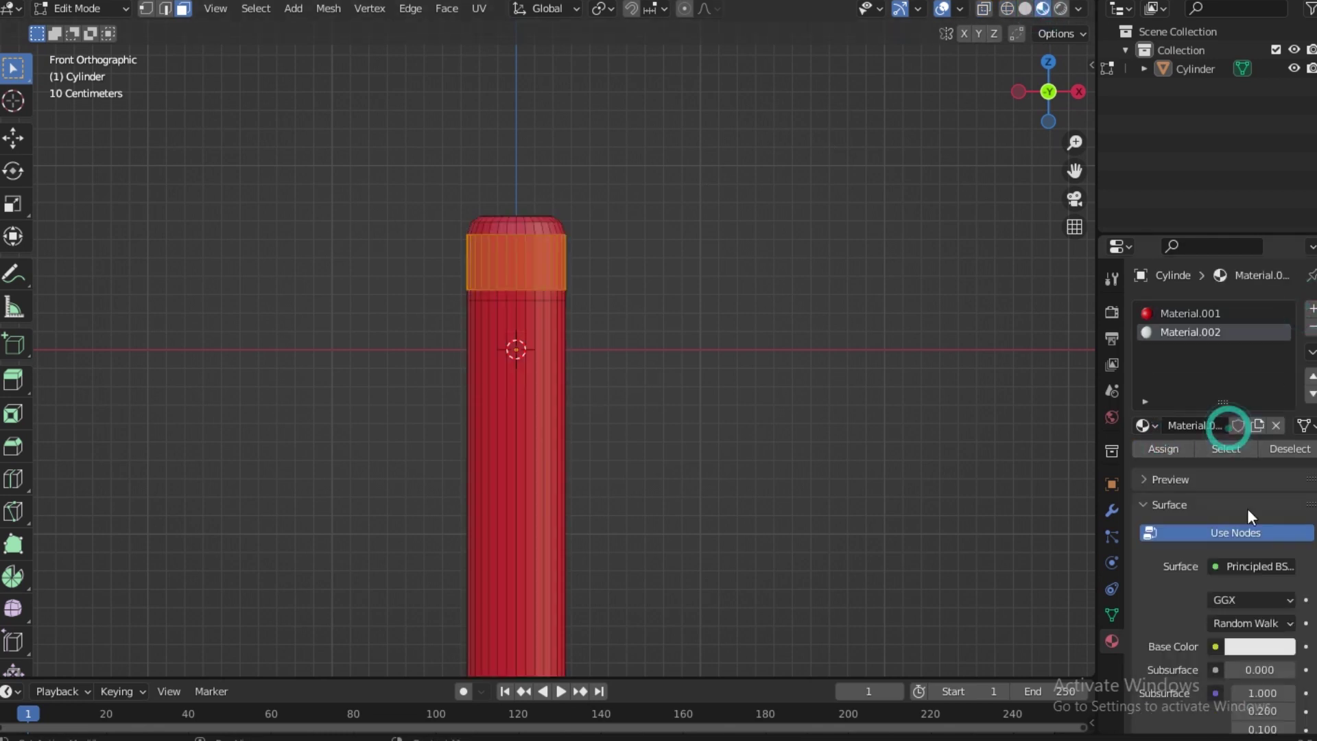
click(1242, 646)
click(1192, 460)
drag(1281, 464, 1111, 555)
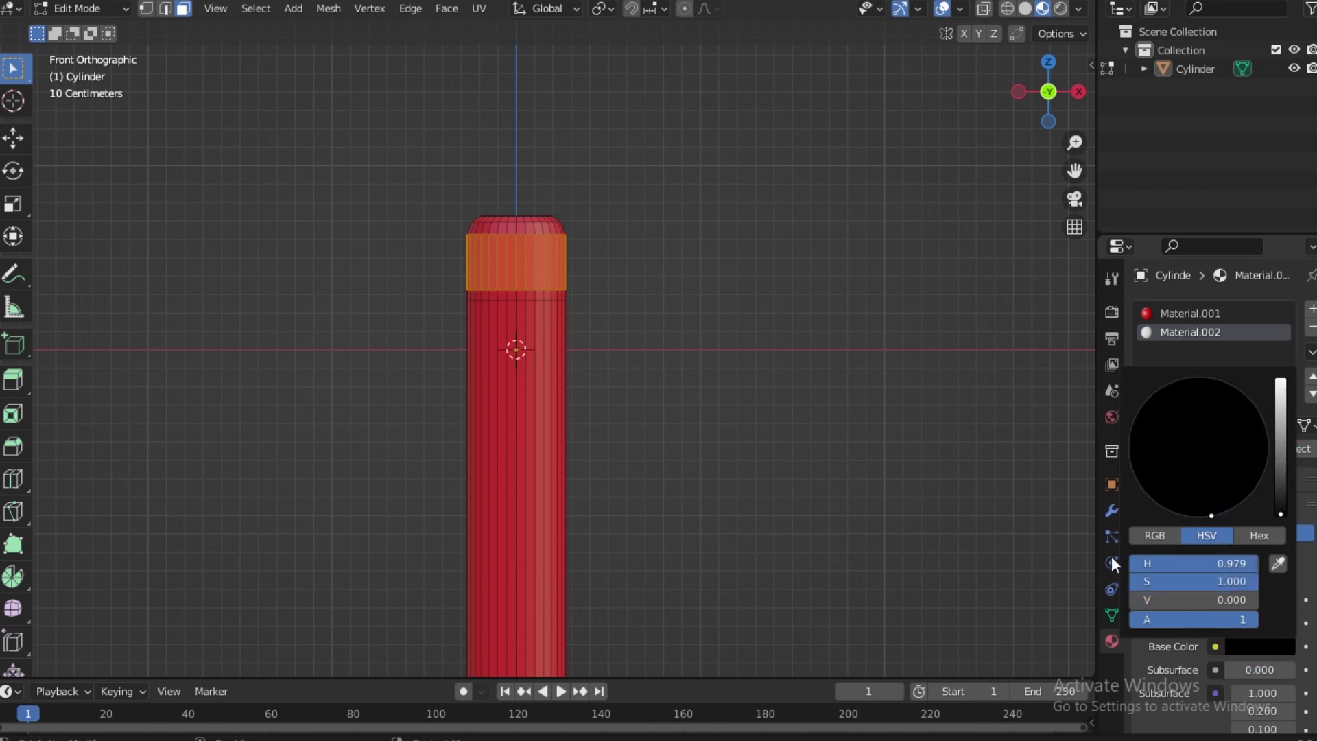
click(1175, 447)
Step: In see-through wireframe, select the band where body meets cone and pick Material.001
scroll(530, 382, down, 4)
scroll(615, 406, up, 2)
shift+middle_drag(615, 406, 590, 159)
scroll(579, 206, up, 3)
scroll(565, 253, up, 3)
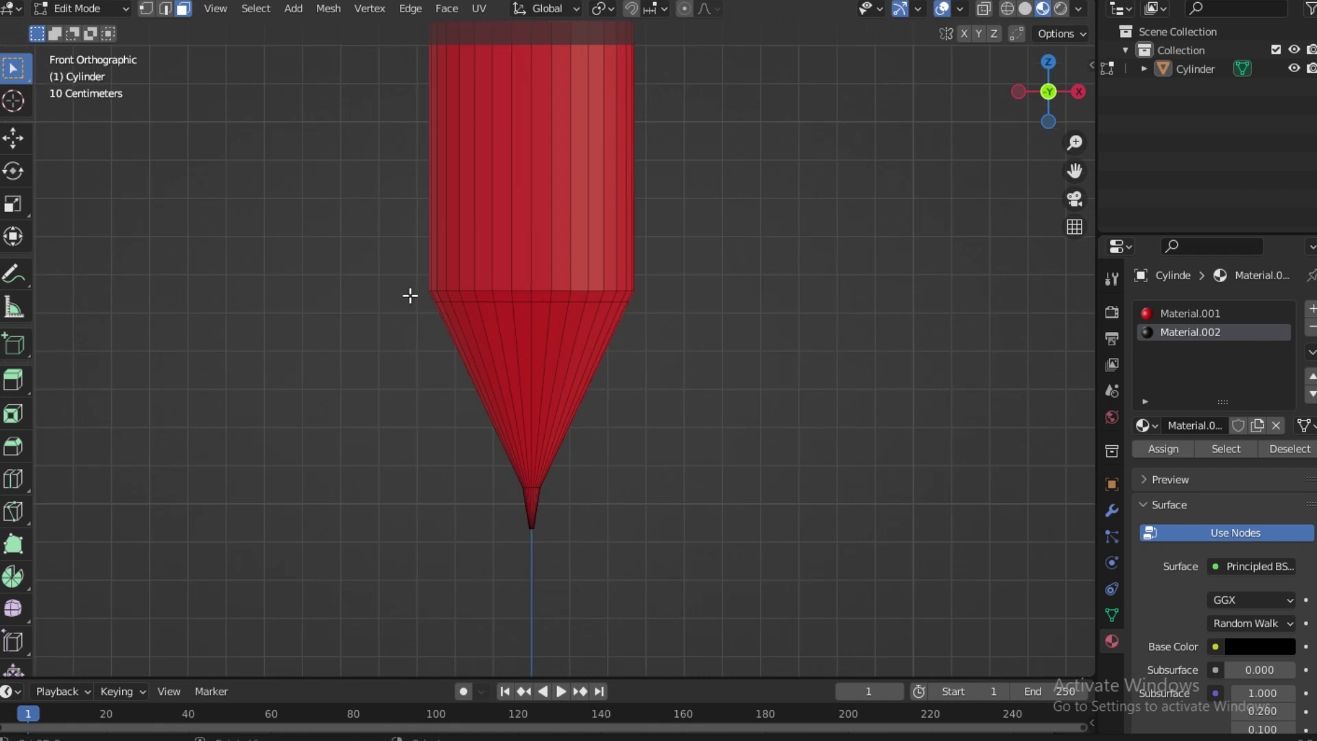
click(1006, 8)
scroll(382, 282, up, 4)
drag(293, 220, 802, 251)
click(1205, 315)
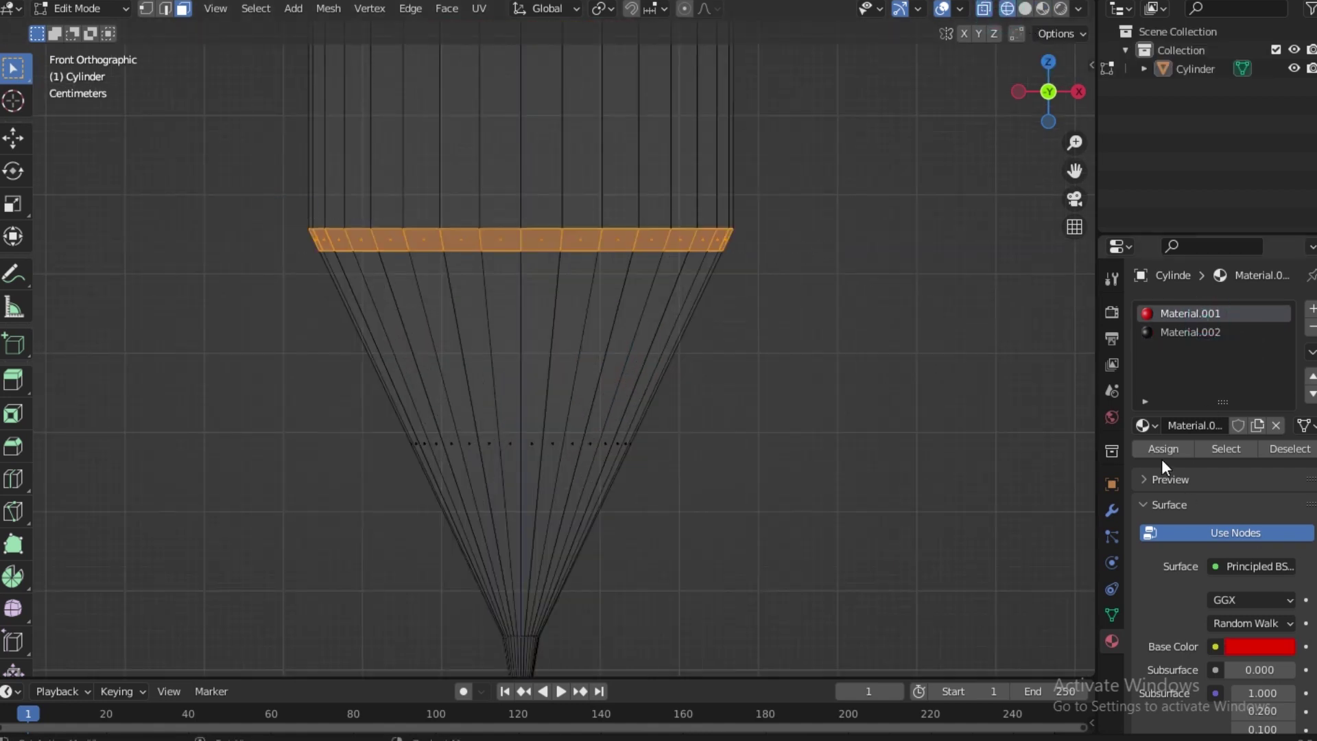
Step: Assign black Material.002 to the edge ring at the body's bottom rim
scroll(661, 103, down, 5)
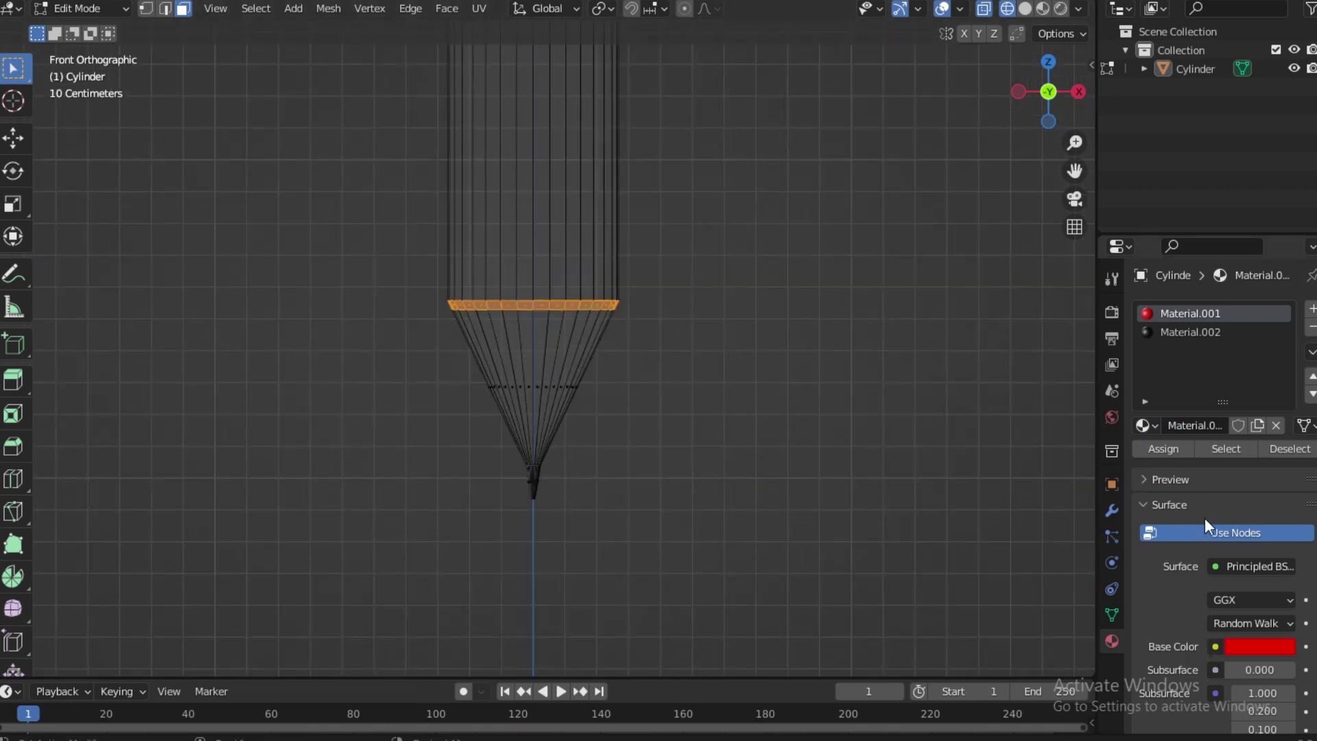
click(1035, 6)
click(770, 203)
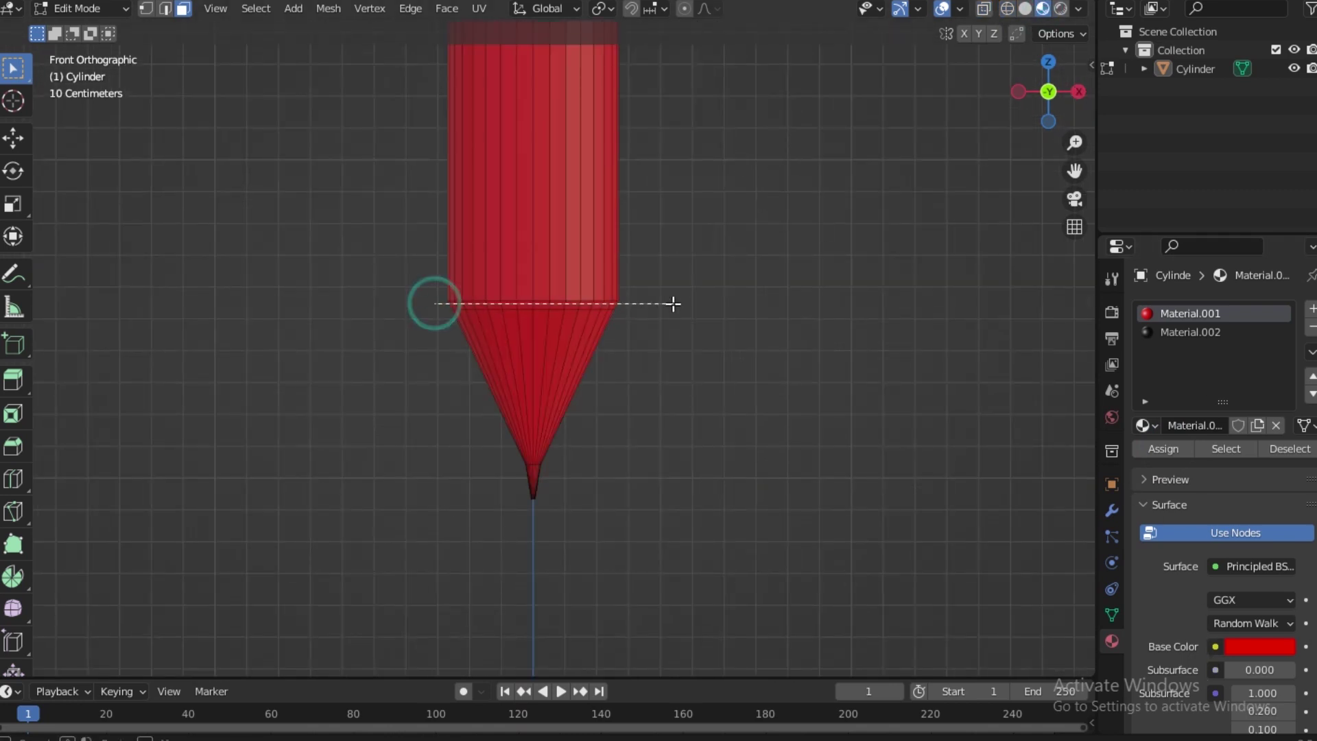
alt+click(445, 309)
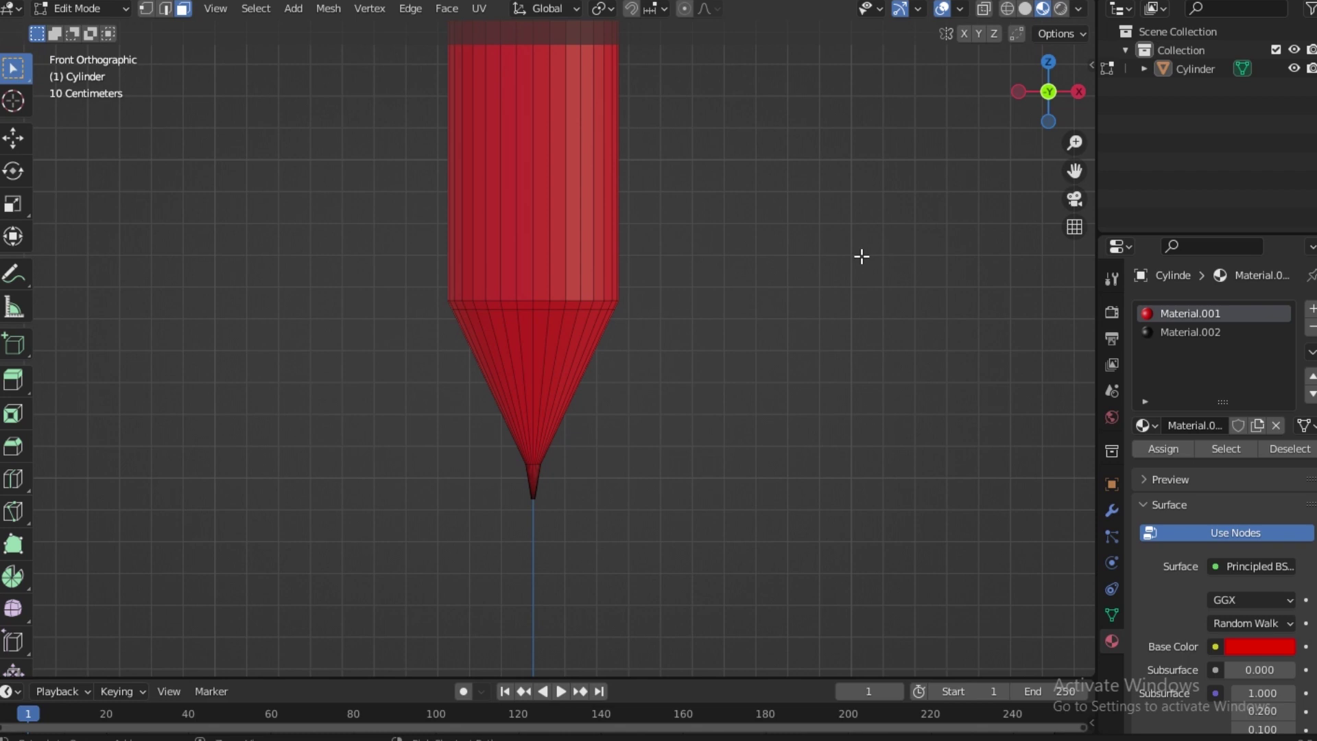
click(1193, 331)
click(1172, 455)
scroll(705, 285, down, 4)
scroll(528, 505, up, 4)
scroll(520, 567, up, 4)
scroll(549, 593, down, 1)
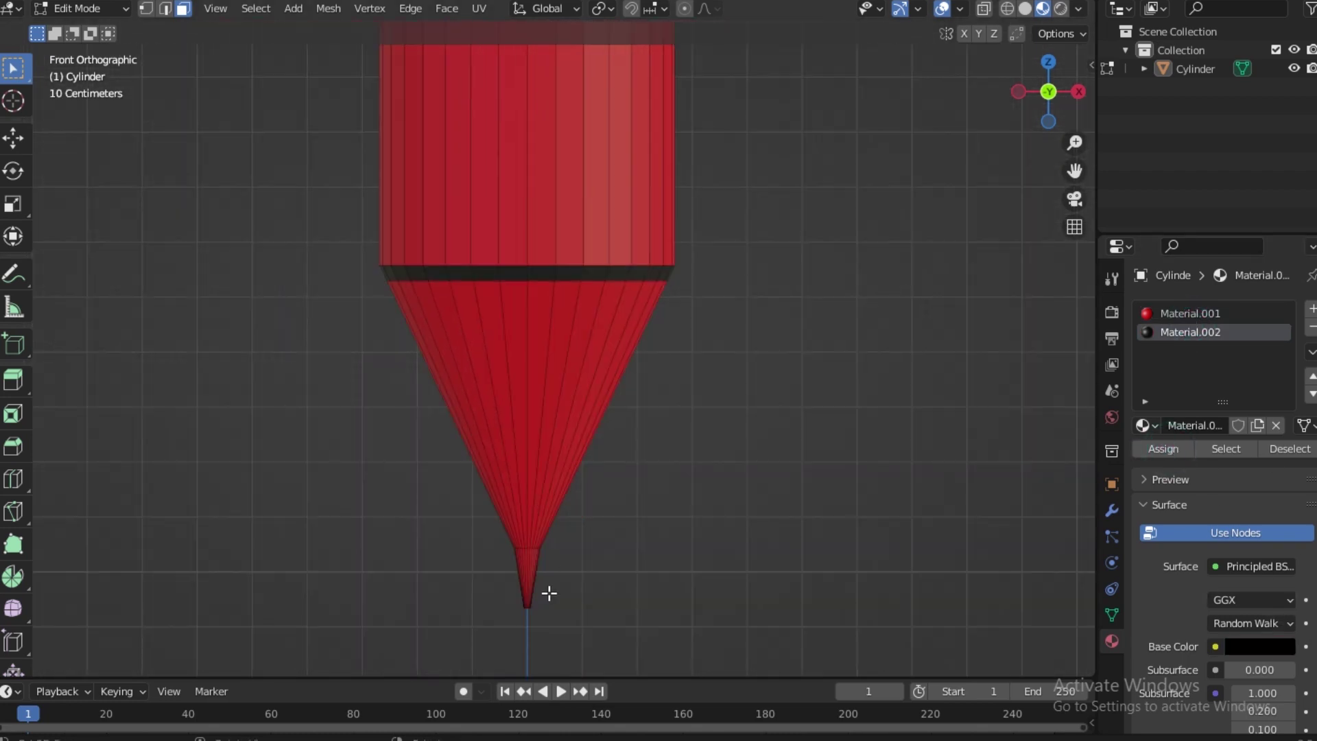
alt+click(500, 555)
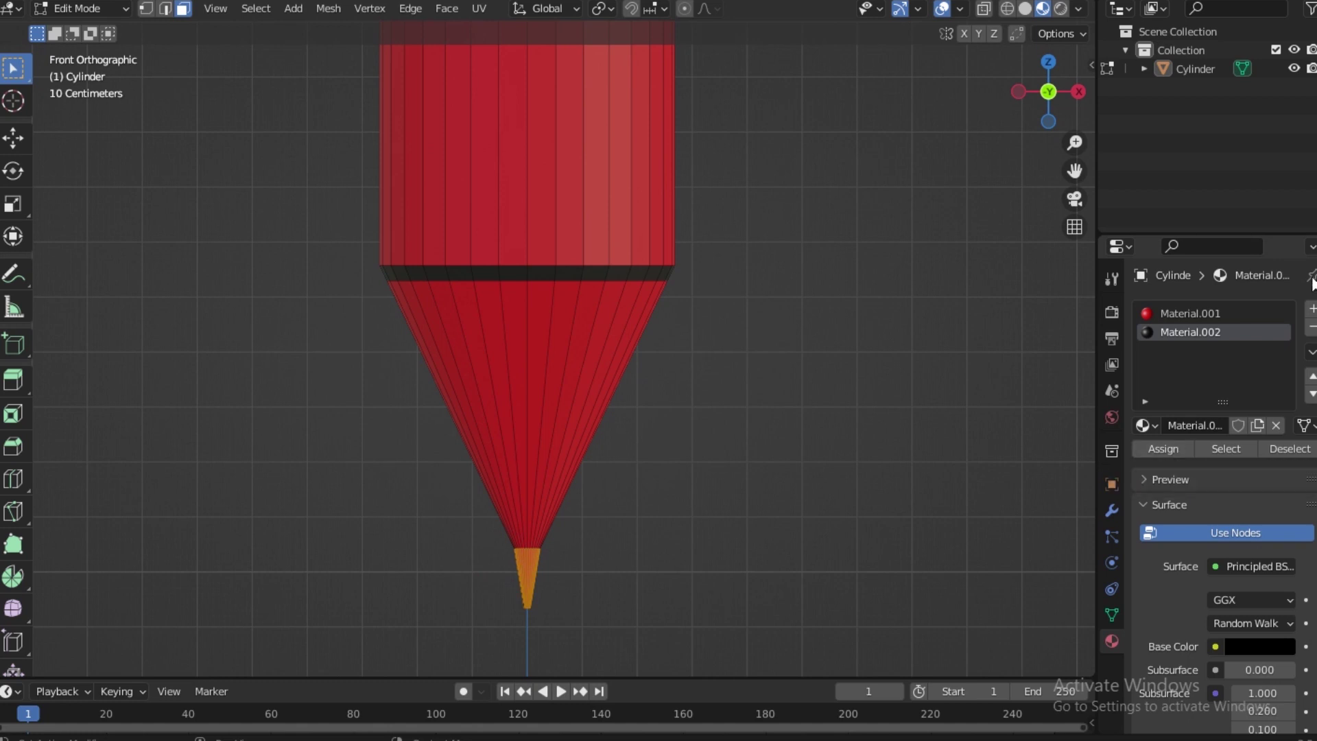
Step: Add a third slot with new Material.003, darken its base colour to near black, then orbit
click(1311, 308)
click(1215, 422)
click(1245, 648)
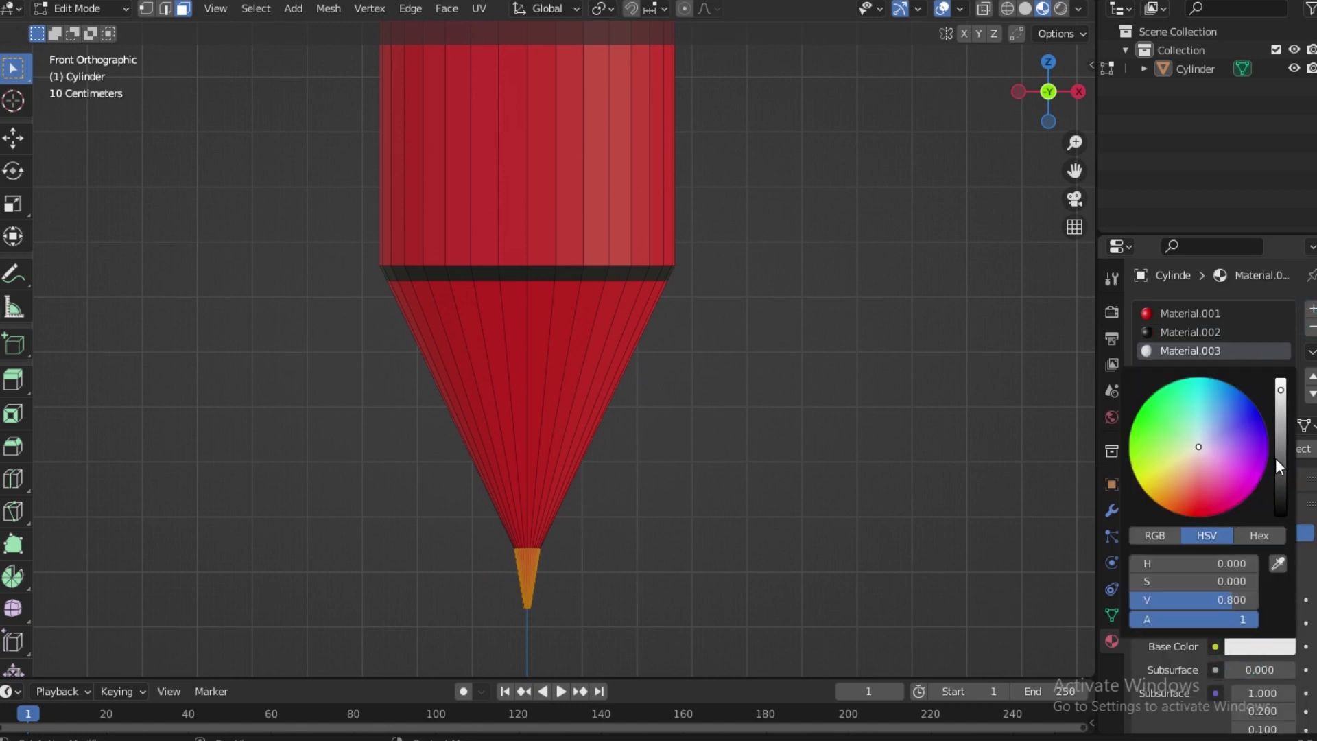
drag(1275, 460, 1280, 478)
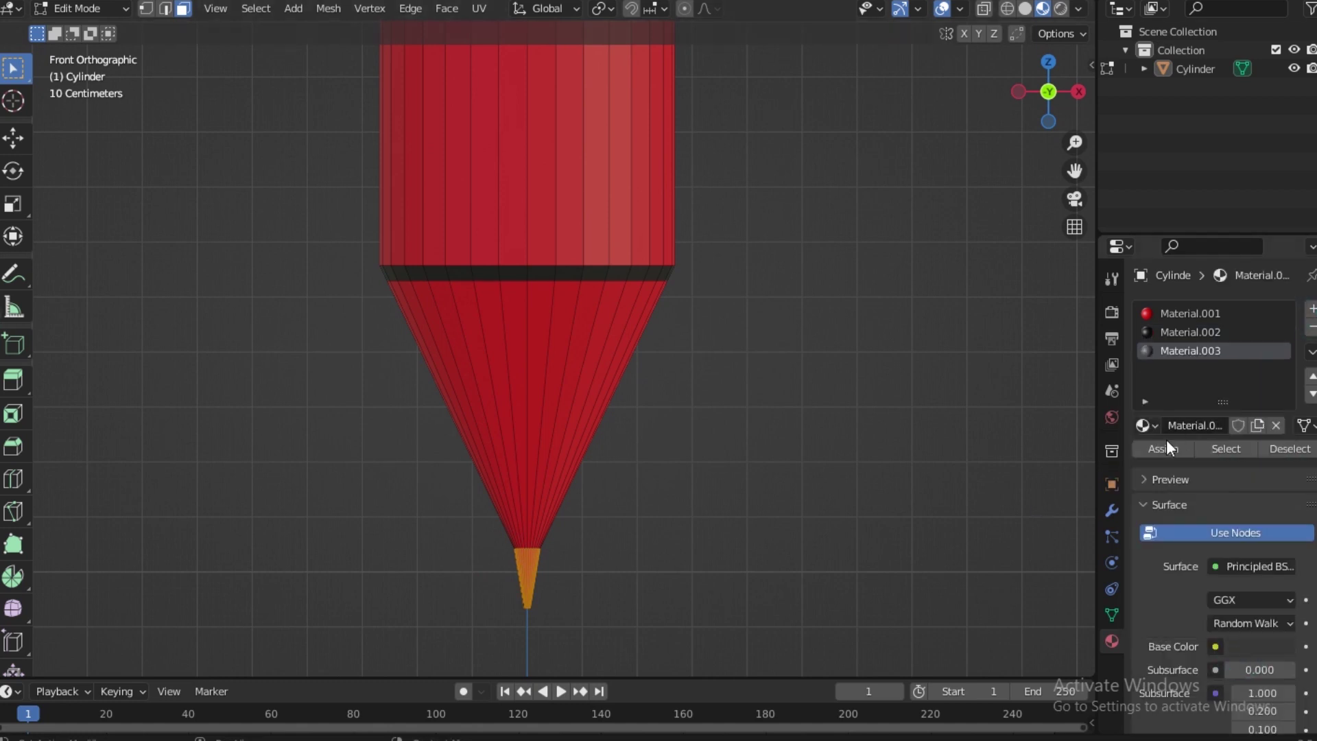
scroll(643, 270, down, 8)
middle_drag(644, 270, 573, 192)
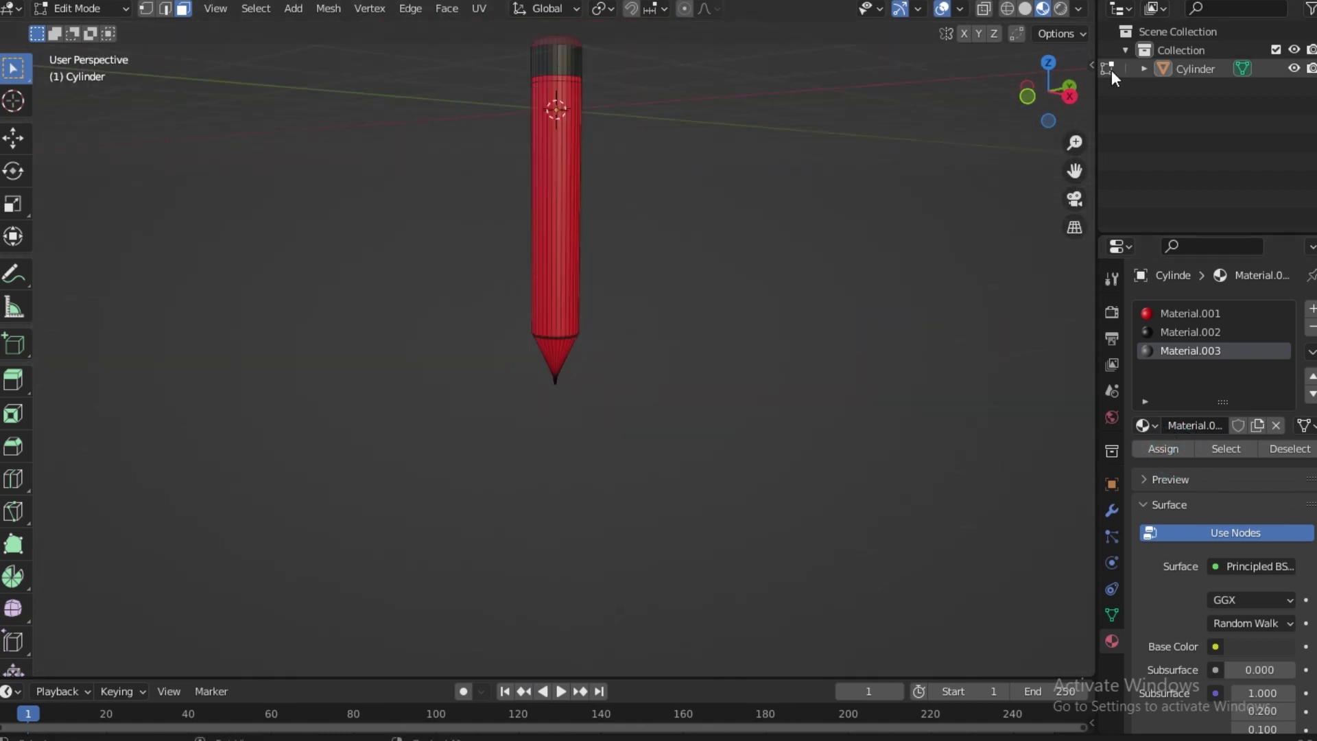
Step: Toggle between wireframe and material colours while orbiting around the pencil
key(shift+z)
middle_drag(562, 447, 384, 312)
click(1042, 8)
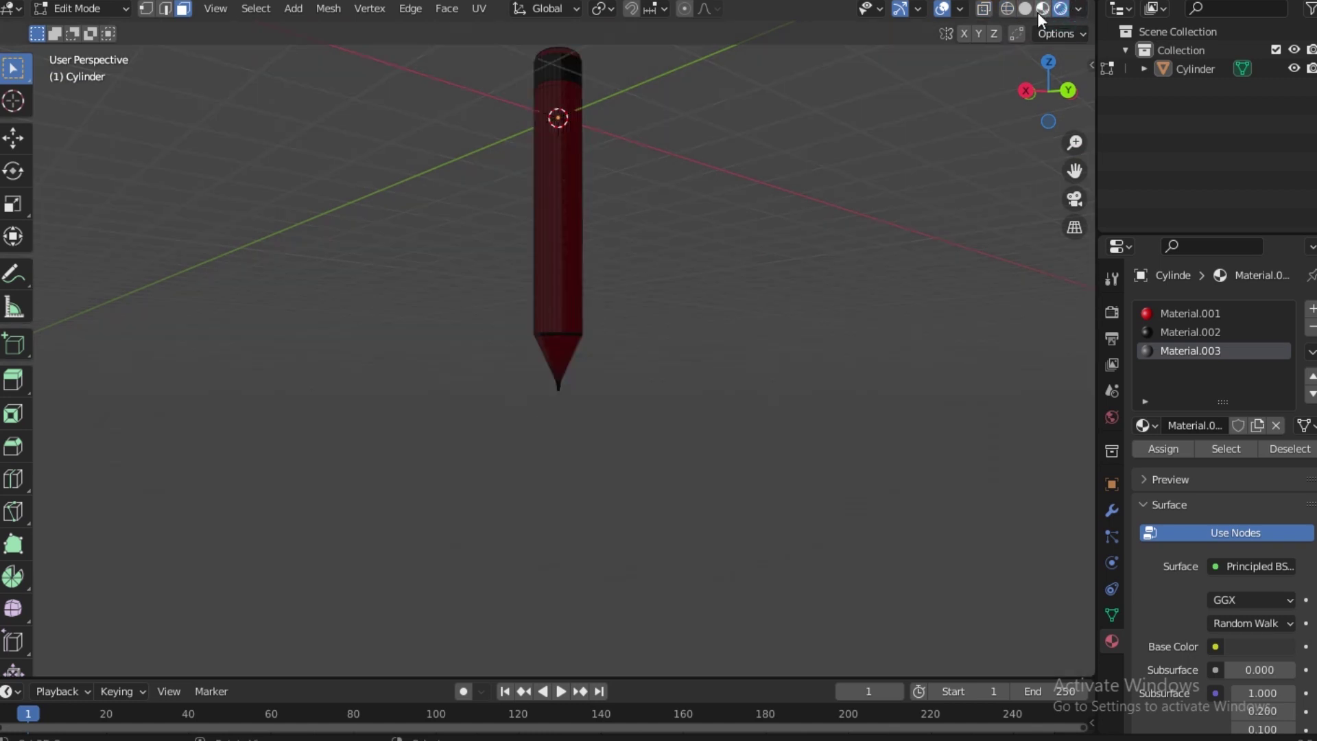
scroll(524, 393, up, 4)
scroll(608, 492, up, 2)
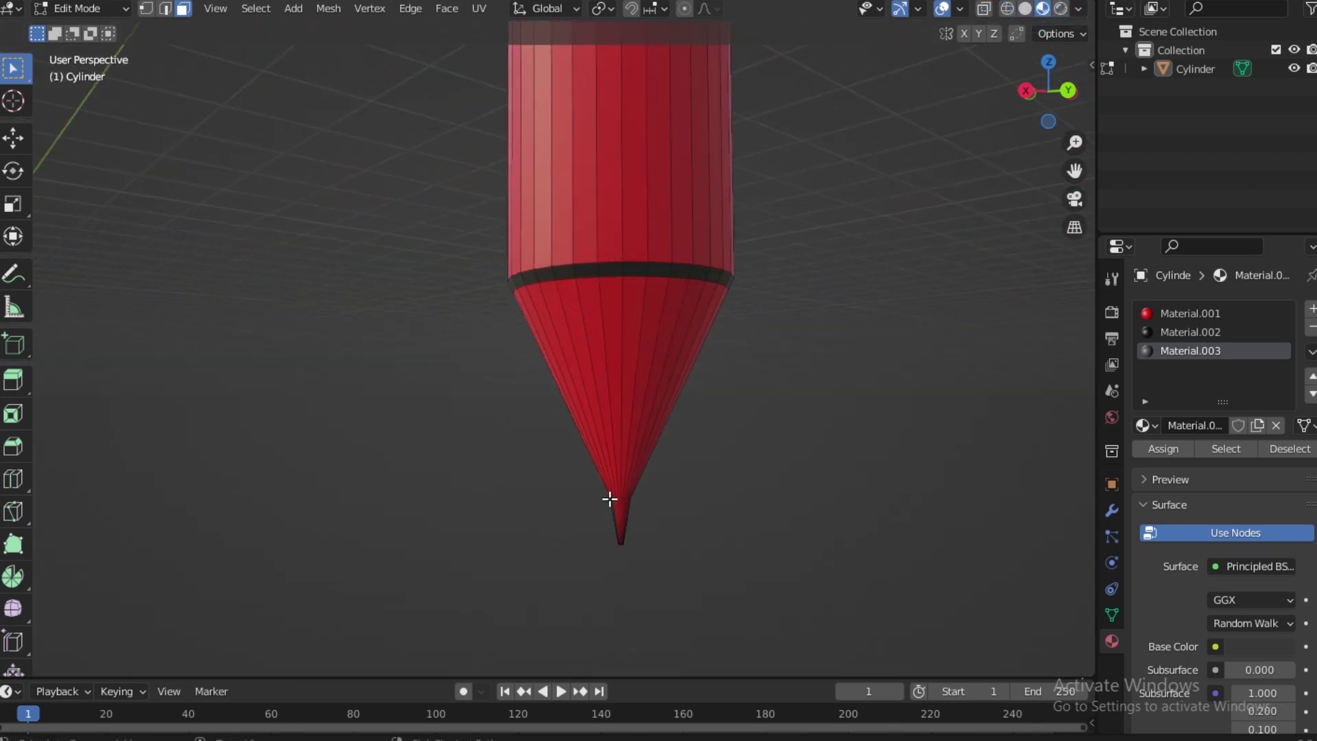
scroll(788, 455, down, 3)
middle_drag(788, 455, 686, 419)
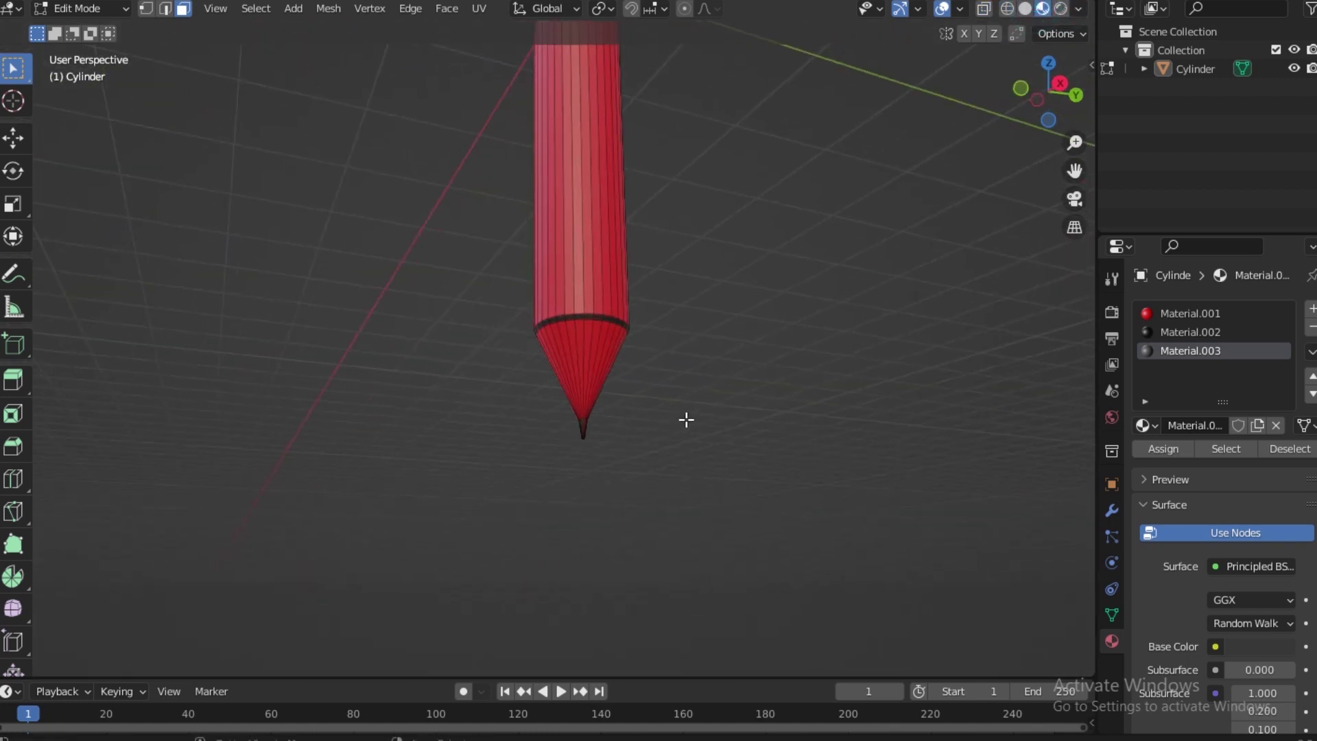
Step: Undo Material.003, then view the pencil from the front in see-through wireframe
key(ctrl+z)
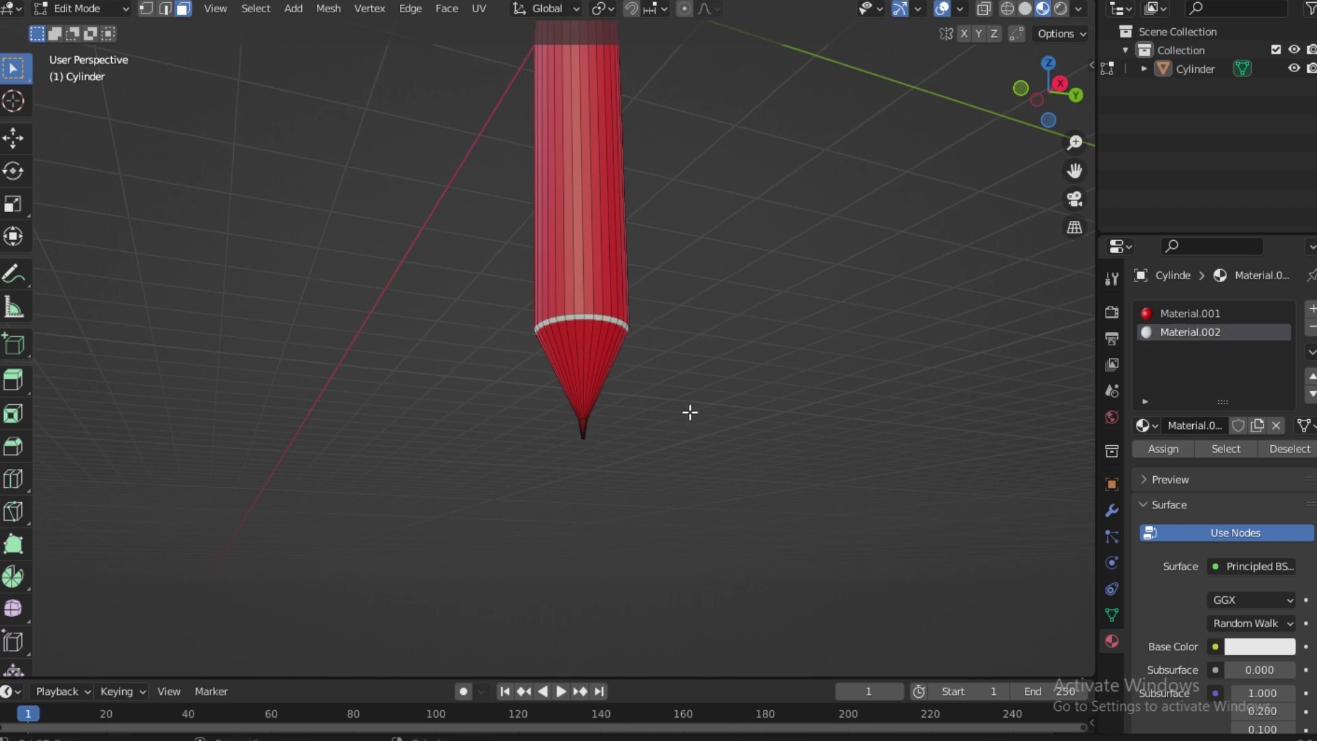
key(KP_1)
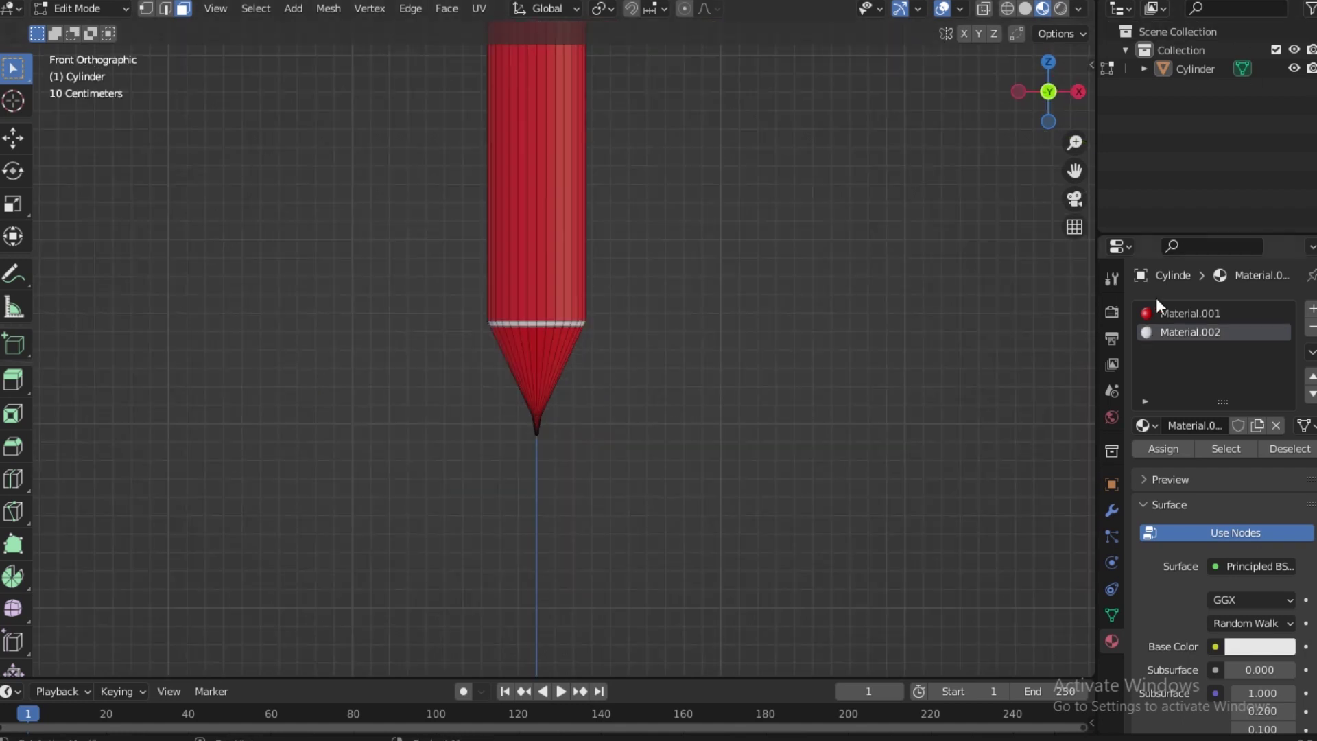
click(1006, 8)
scroll(760, 311, up, 2)
scroll(472, 296, up, 2)
Step: Select the ring of faces above the cone and darken its base colour to black
scroll(472, 296, up, 2)
alt+click(352, 255)
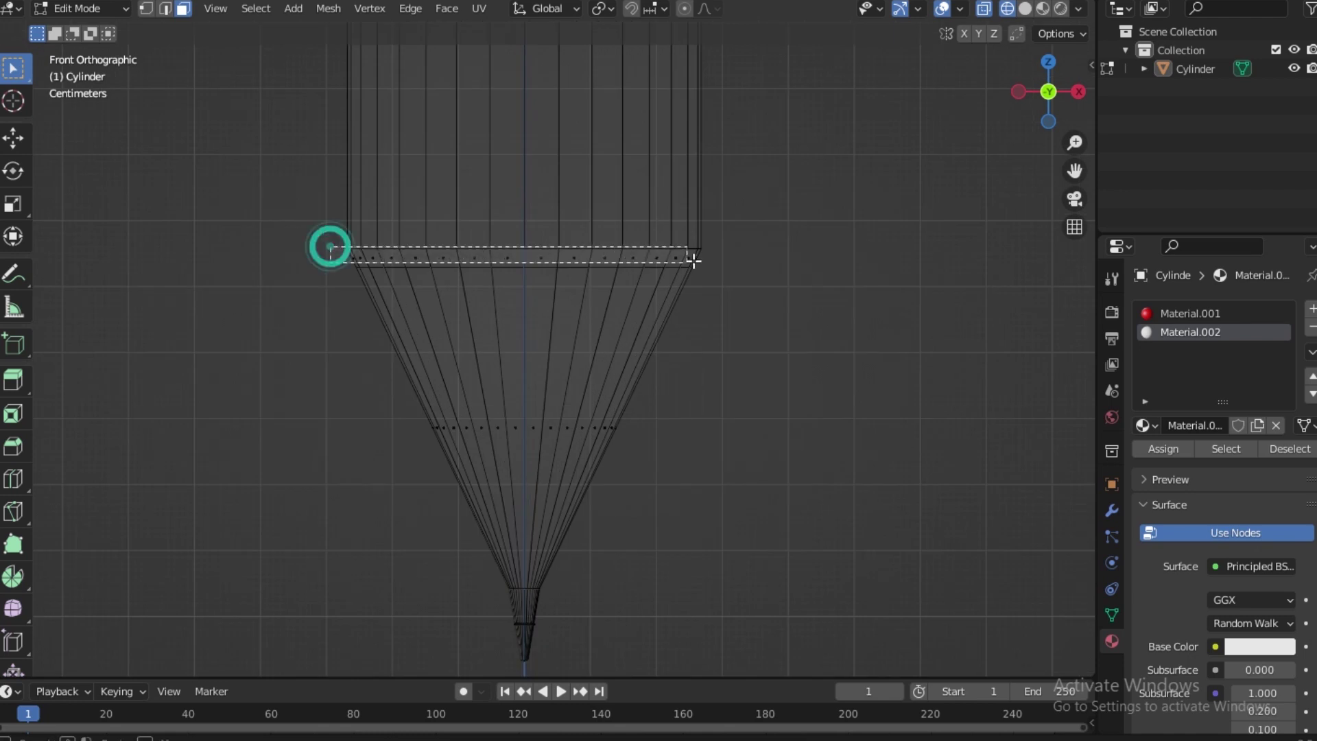
click(1259, 646)
drag(1286, 377, 1286, 521)
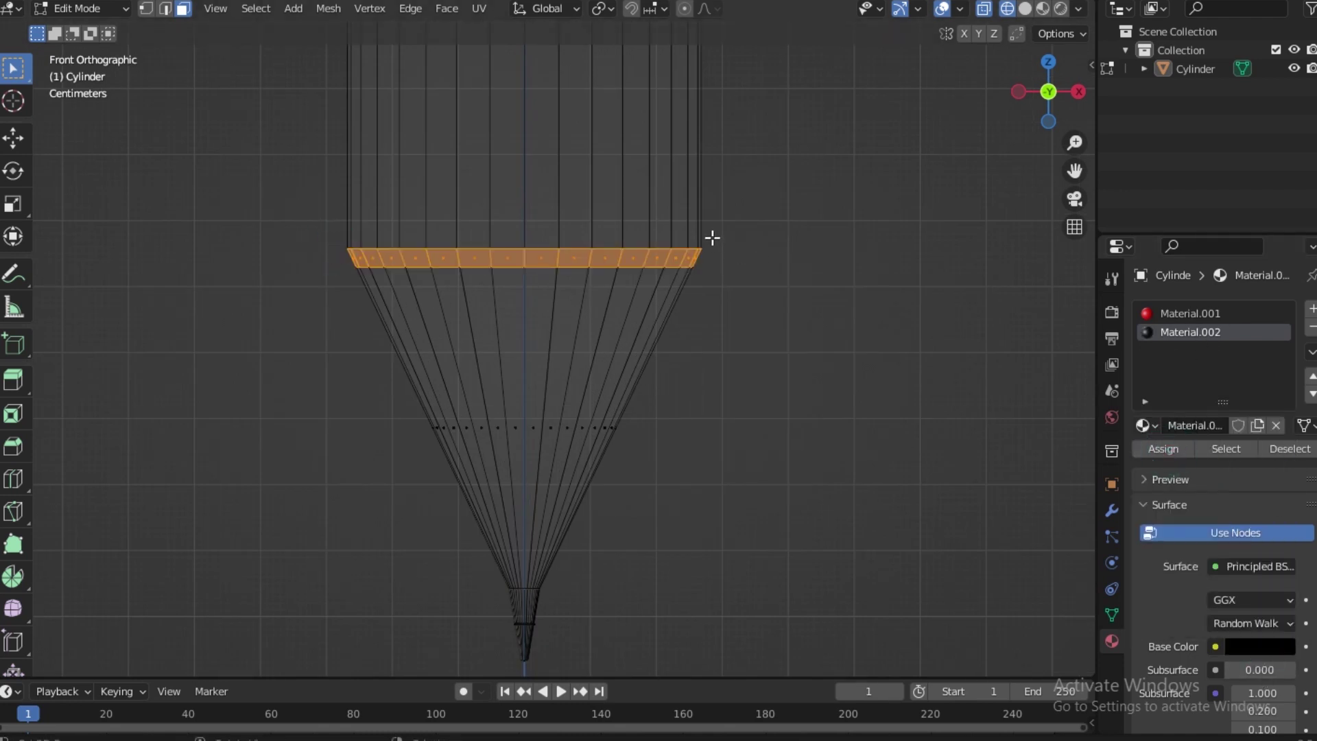
Step: Deselect the ring and make Material.001's base colour black
click(712, 238)
click(1190, 312)
click(1259, 646)
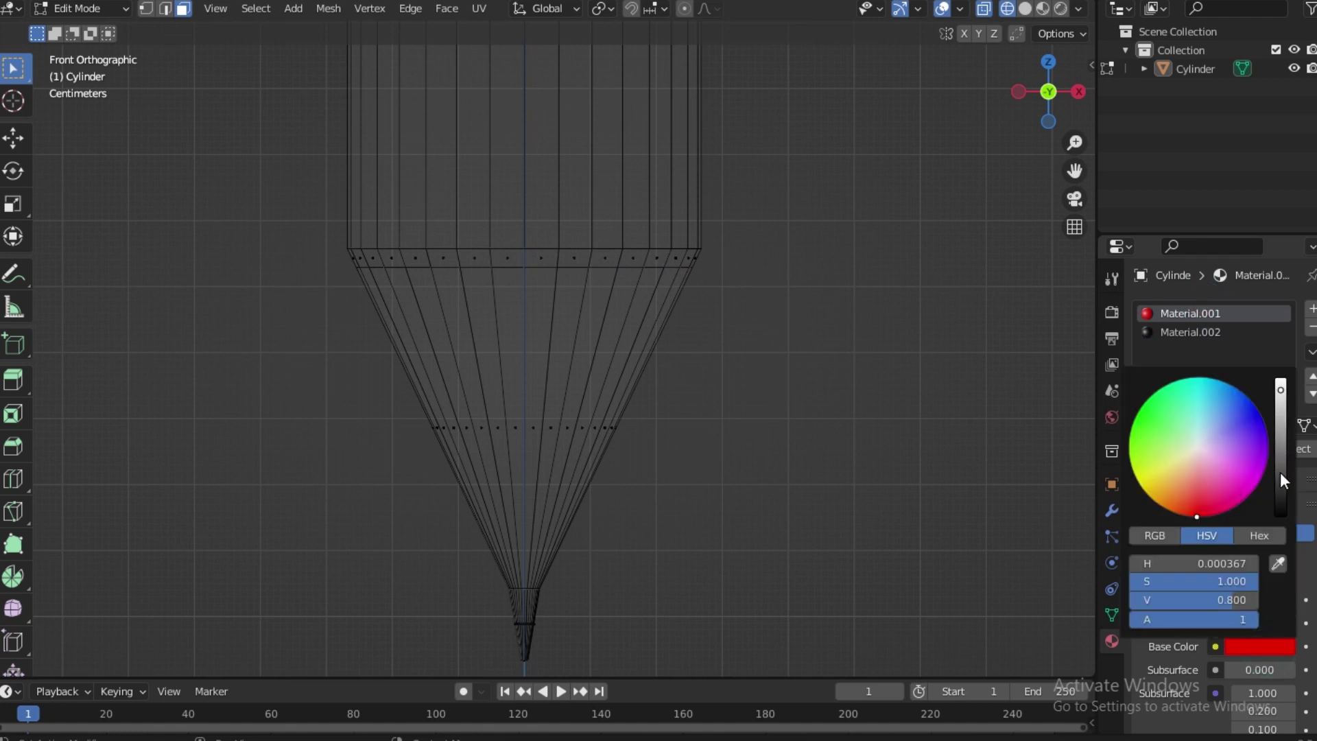
drag(1280, 472, 1280, 517)
Step: Set Material.002's base colour to red and preview the material colours
click(1190, 332)
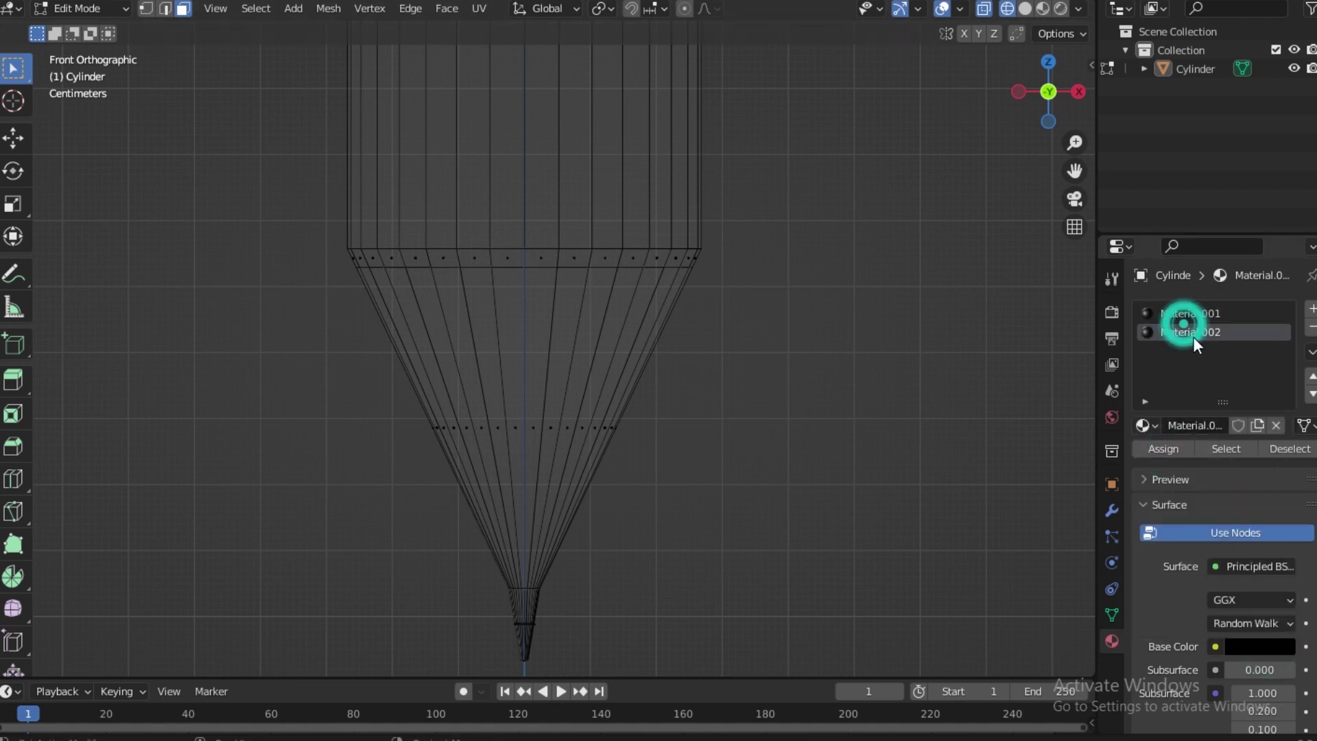
click(1273, 647)
drag(1281, 462, 1280, 391)
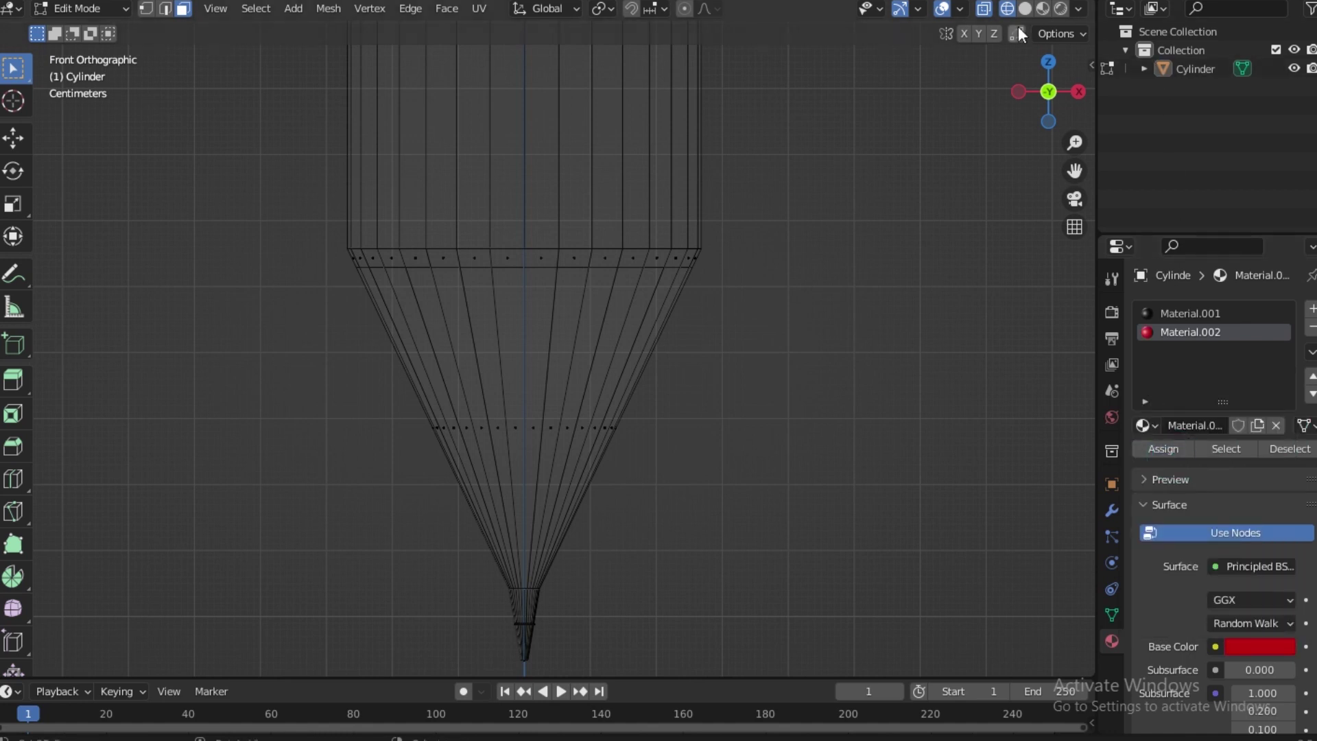
click(1042, 8)
Step: Switch to see-through wireframe and box-select all the cone tip faces
scroll(632, 167, down, 8)
scroll(633, 167, down, 4)
scroll(550, 129, up, 5)
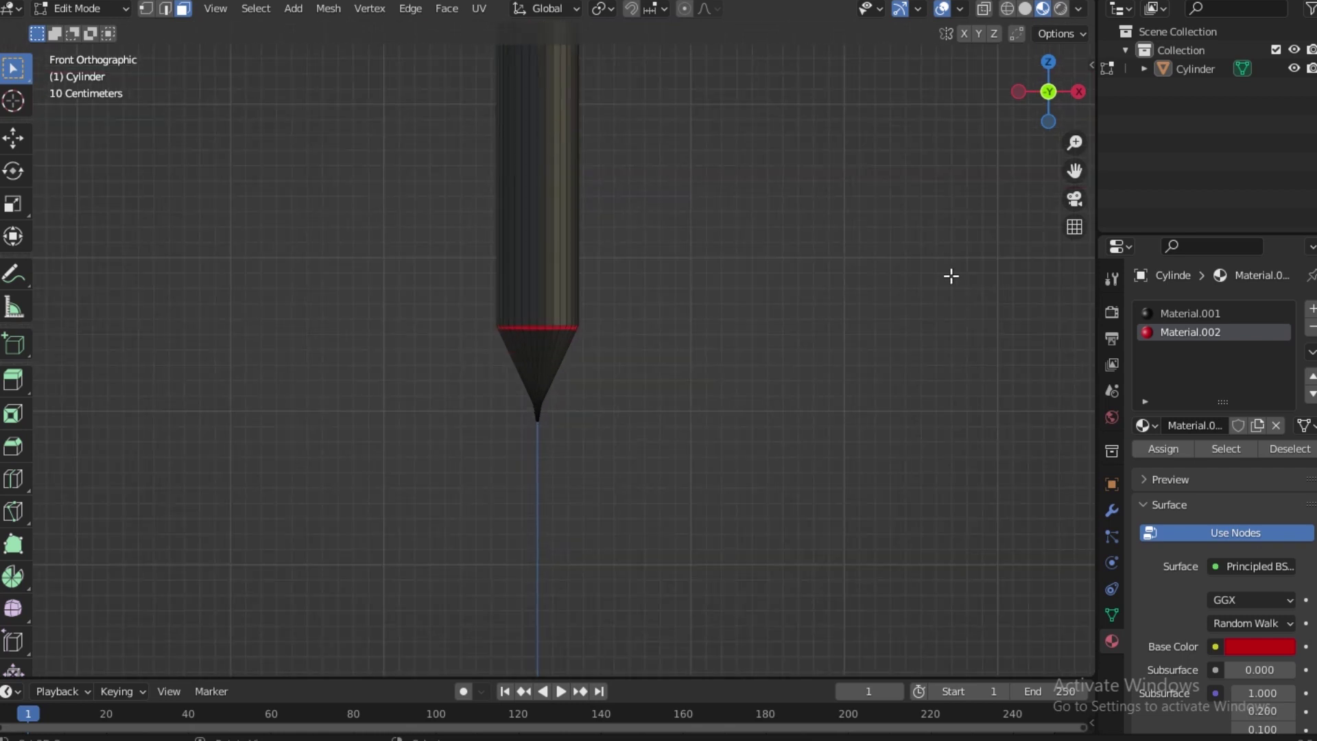
scroll(569, 137, up, 2)
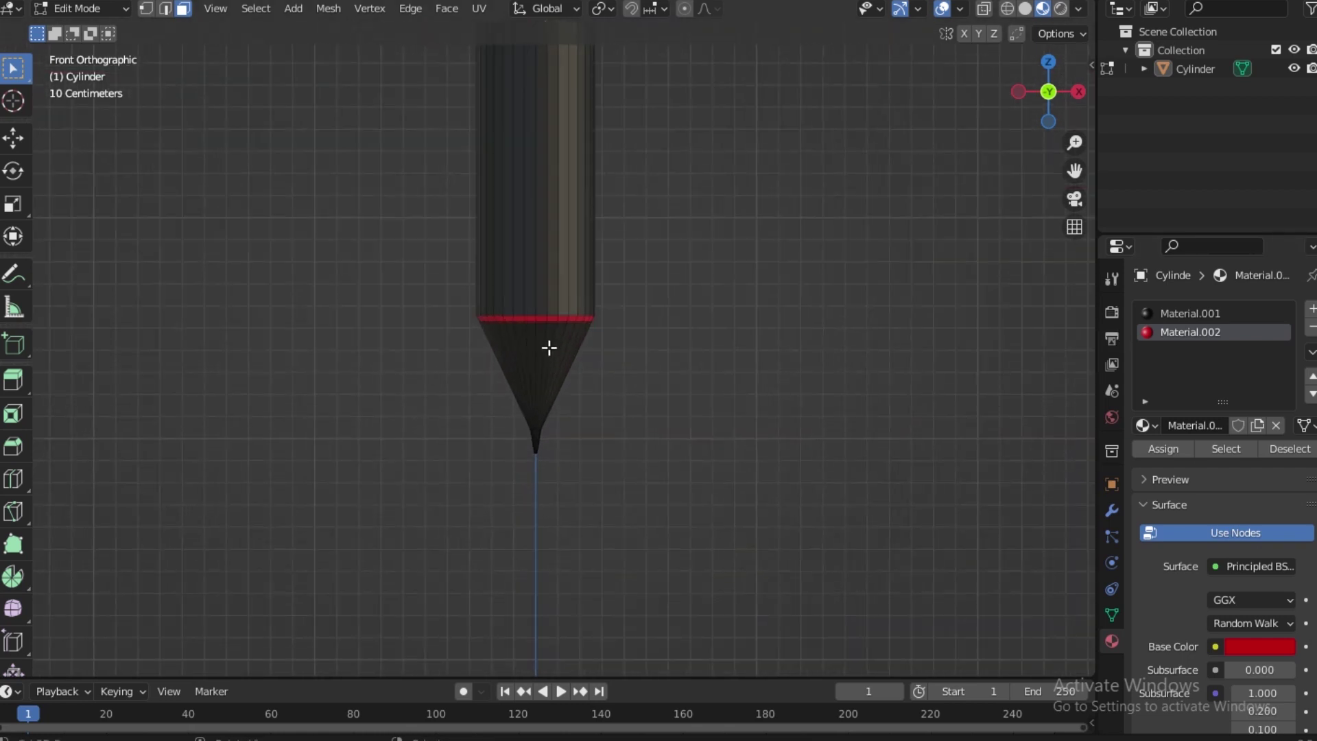
scroll(542, 353, up, 1)
click(531, 364)
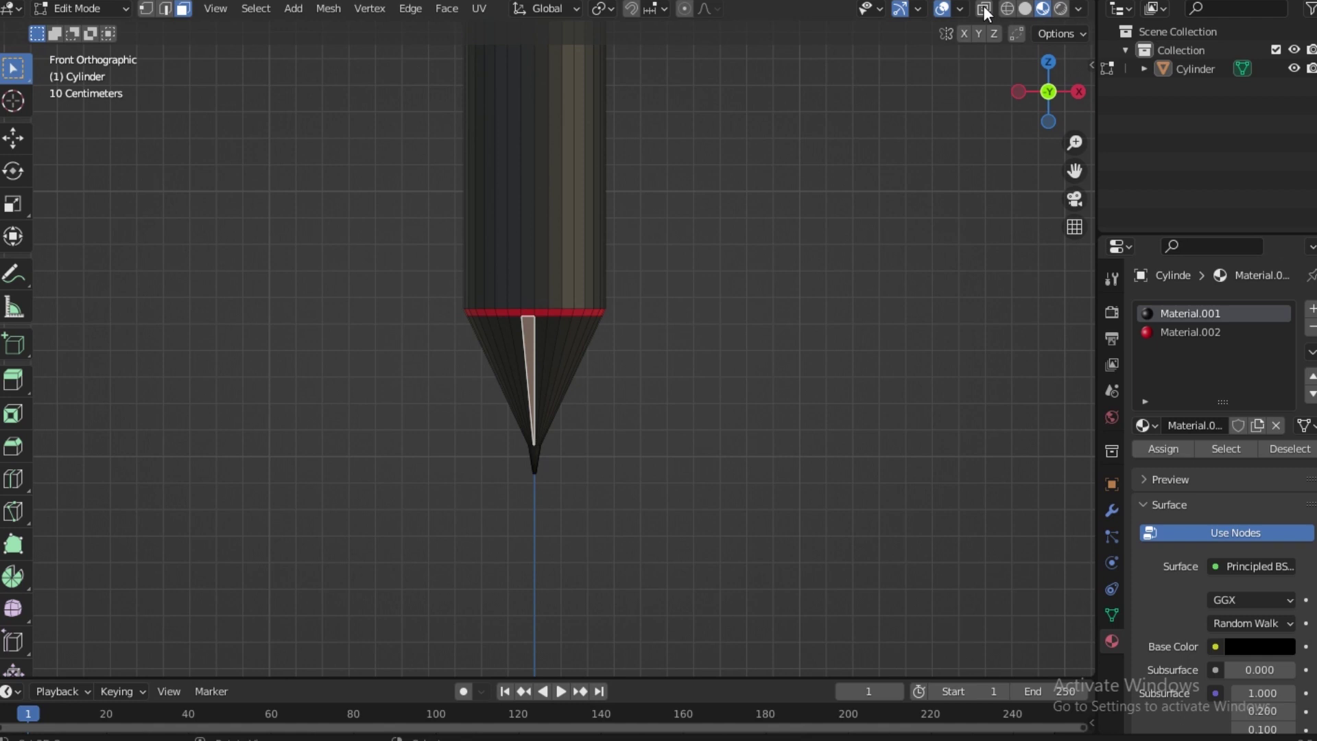
click(1007, 8)
drag(442, 312, 670, 426)
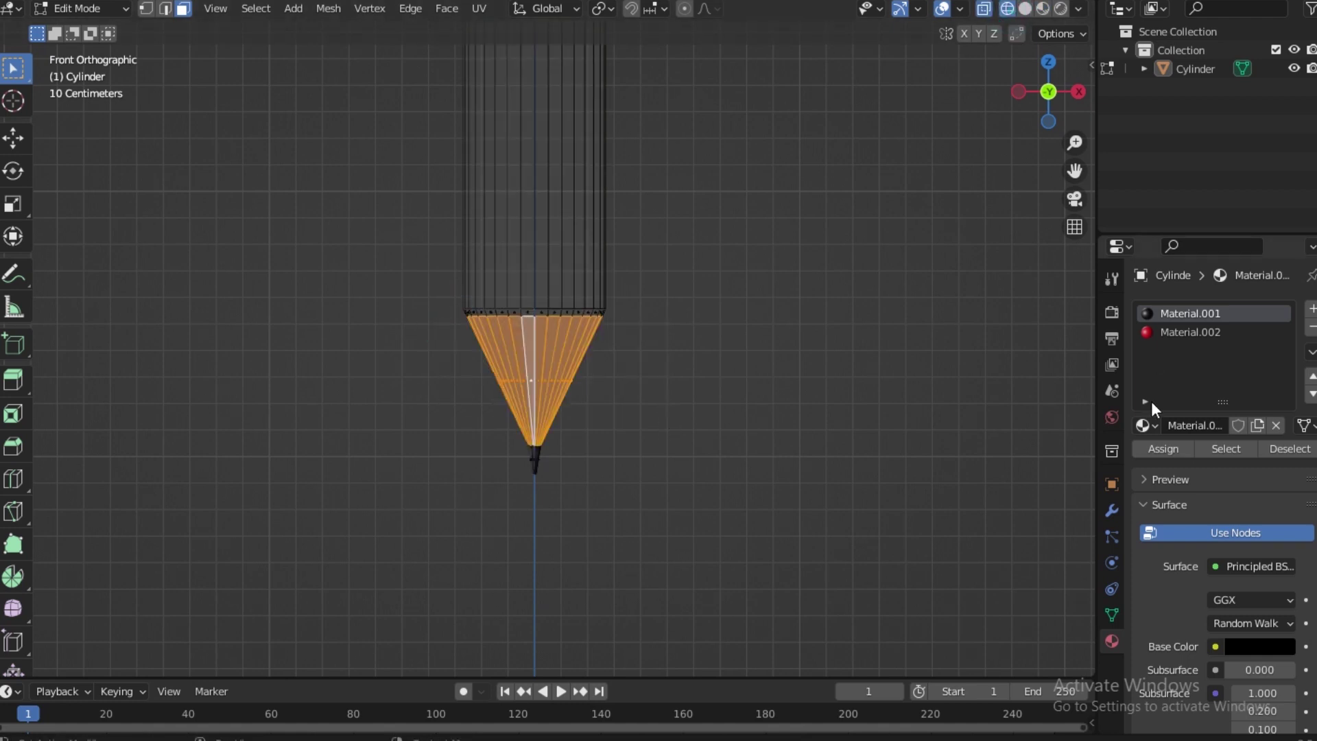
Step: Give the cone tip a new wood-orange Material.003
click(1310, 312)
click(1198, 425)
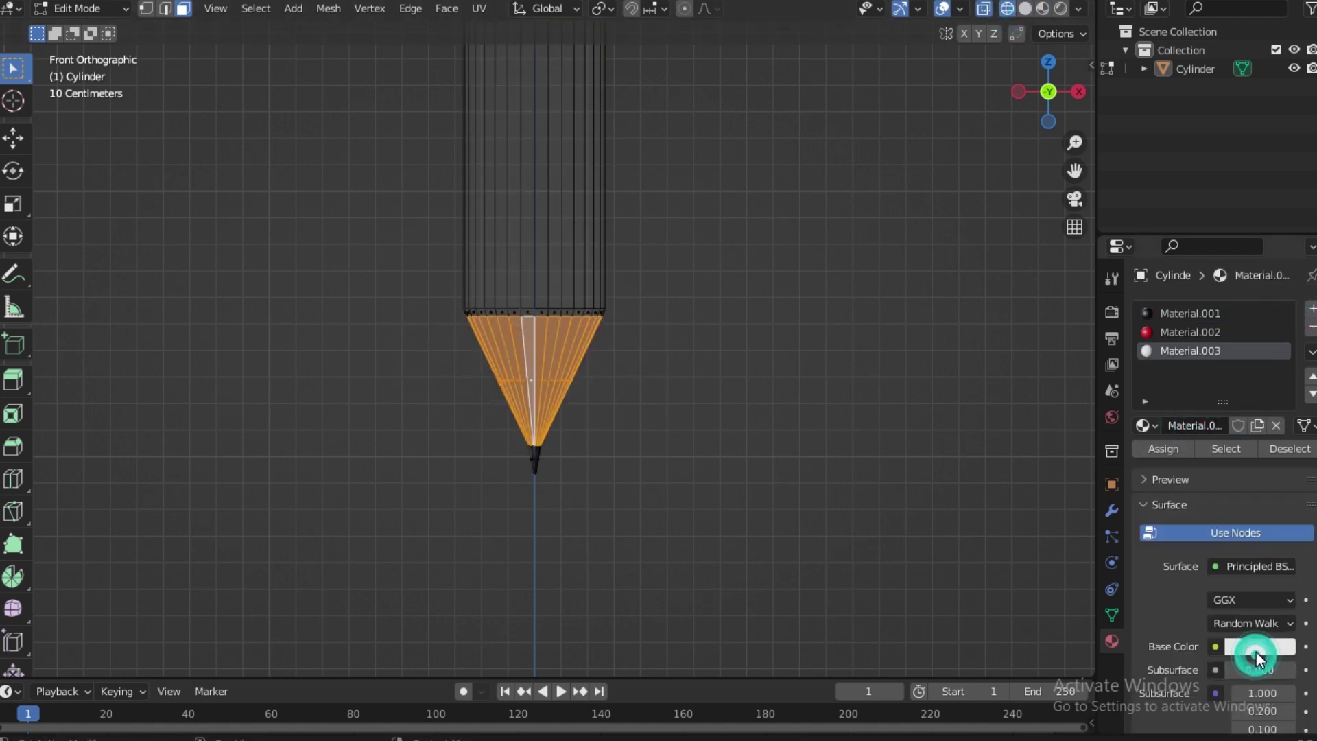
click(1256, 648)
click(1182, 489)
click(823, 335)
Step: Select the faces at the pencil point and give them a dark grey Material.004
click(1310, 309)
click(534, 458)
click(1233, 429)
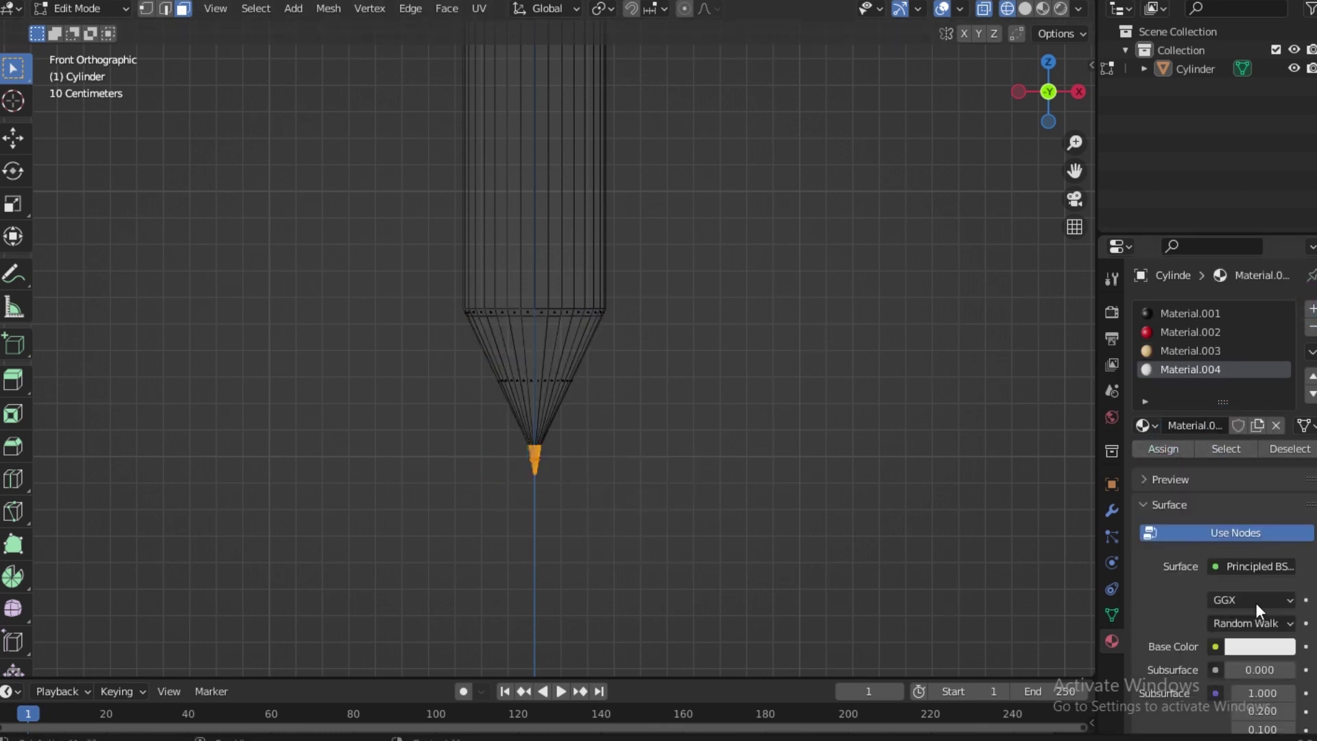
click(1259, 646)
drag(1278, 474, 1278, 497)
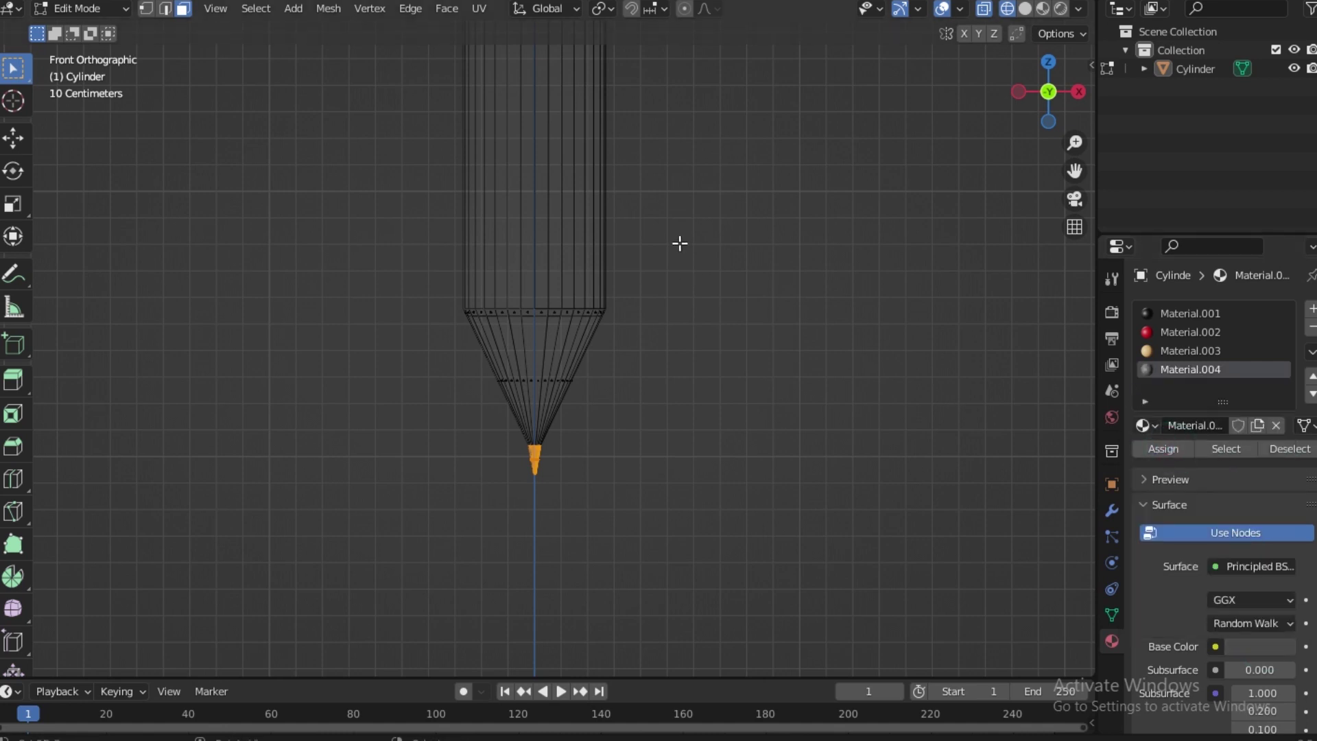
Step: Bring the pencil's top into view in wireframe and box-select the top cap faces
click(1042, 8)
scroll(597, 117, down, 4)
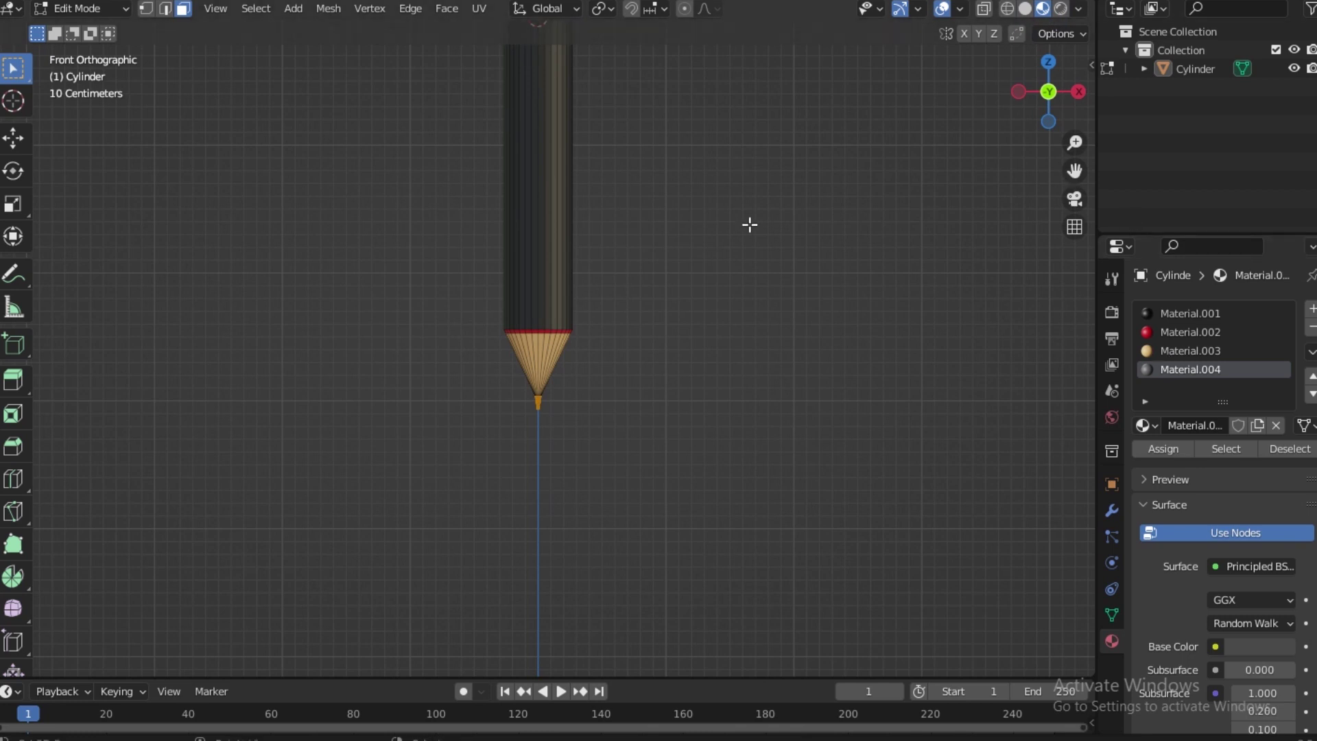
scroll(749, 225, down, 3)
scroll(538, 75, up, 1)
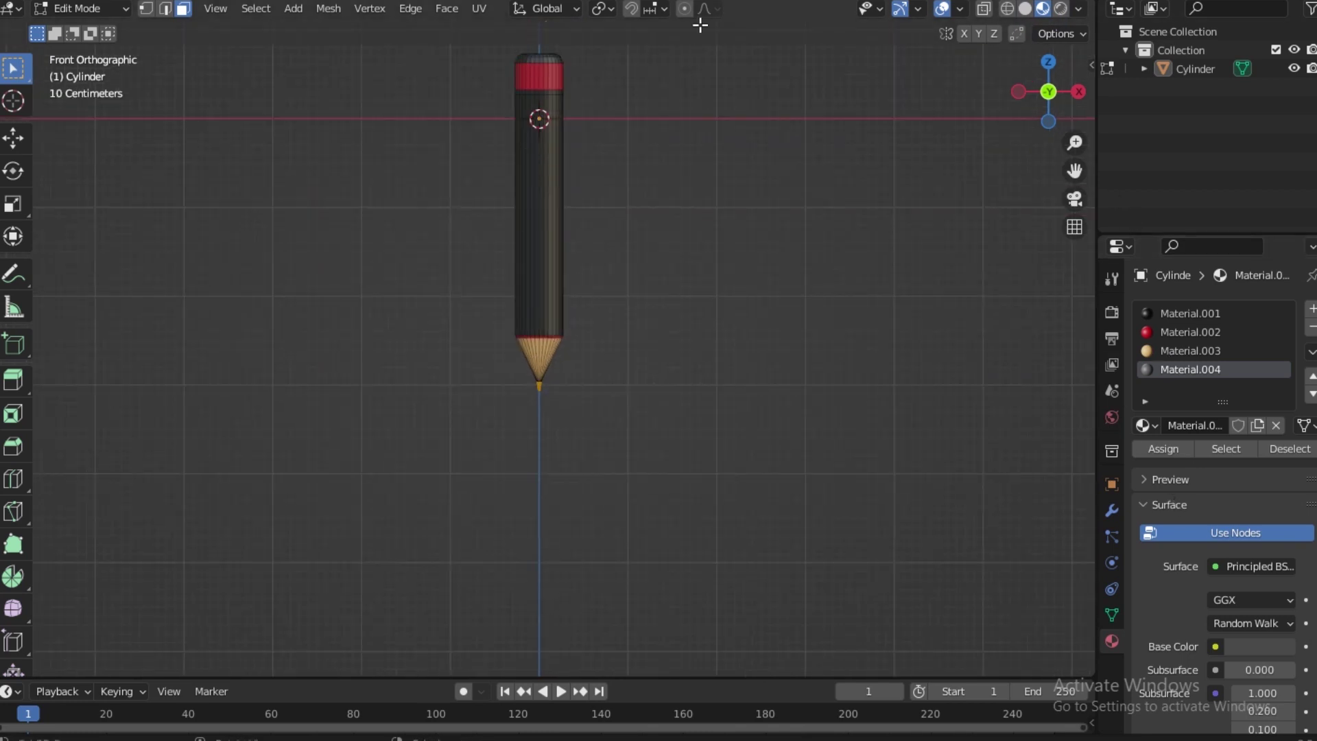
scroll(555, 30, up, 2)
shift+middle_drag(873, 335, 815, 553)
scroll(649, 282, up, 2)
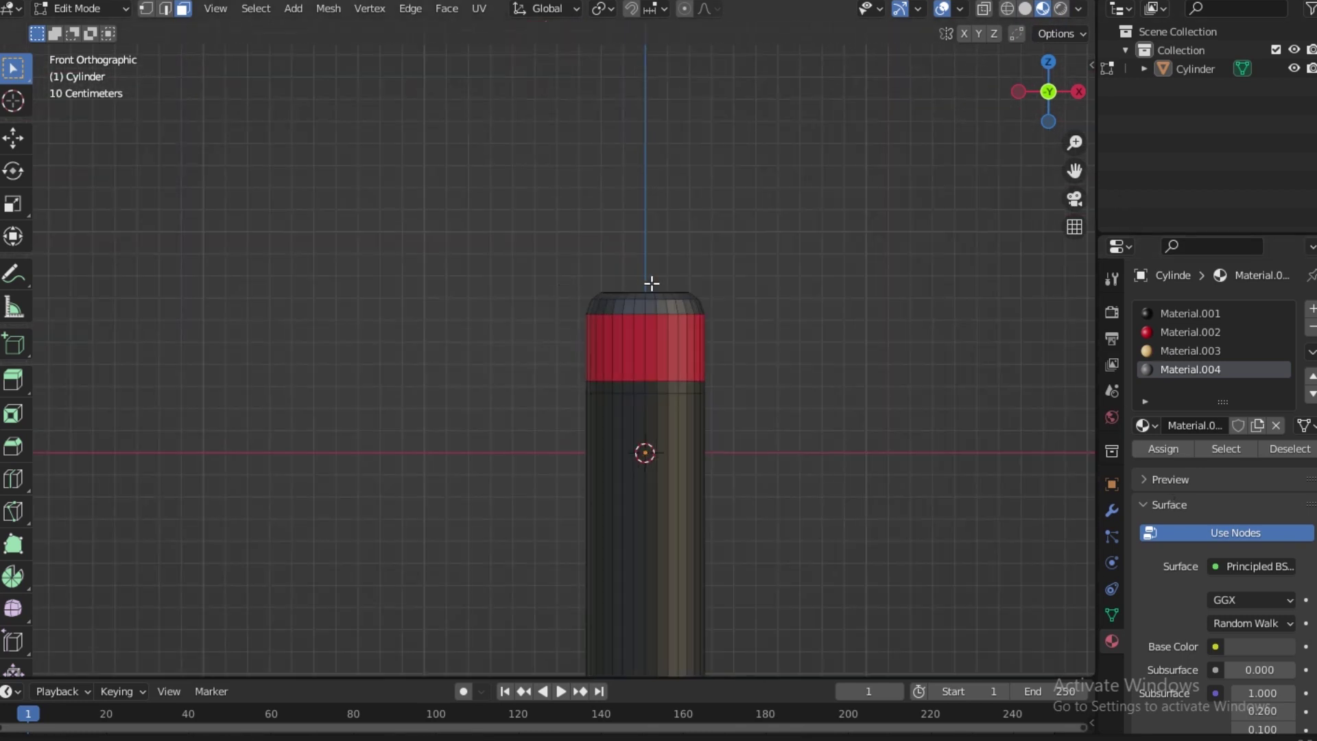
scroll(560, 327, up, 2)
click(1007, 8)
drag(482, 315, 737, 396)
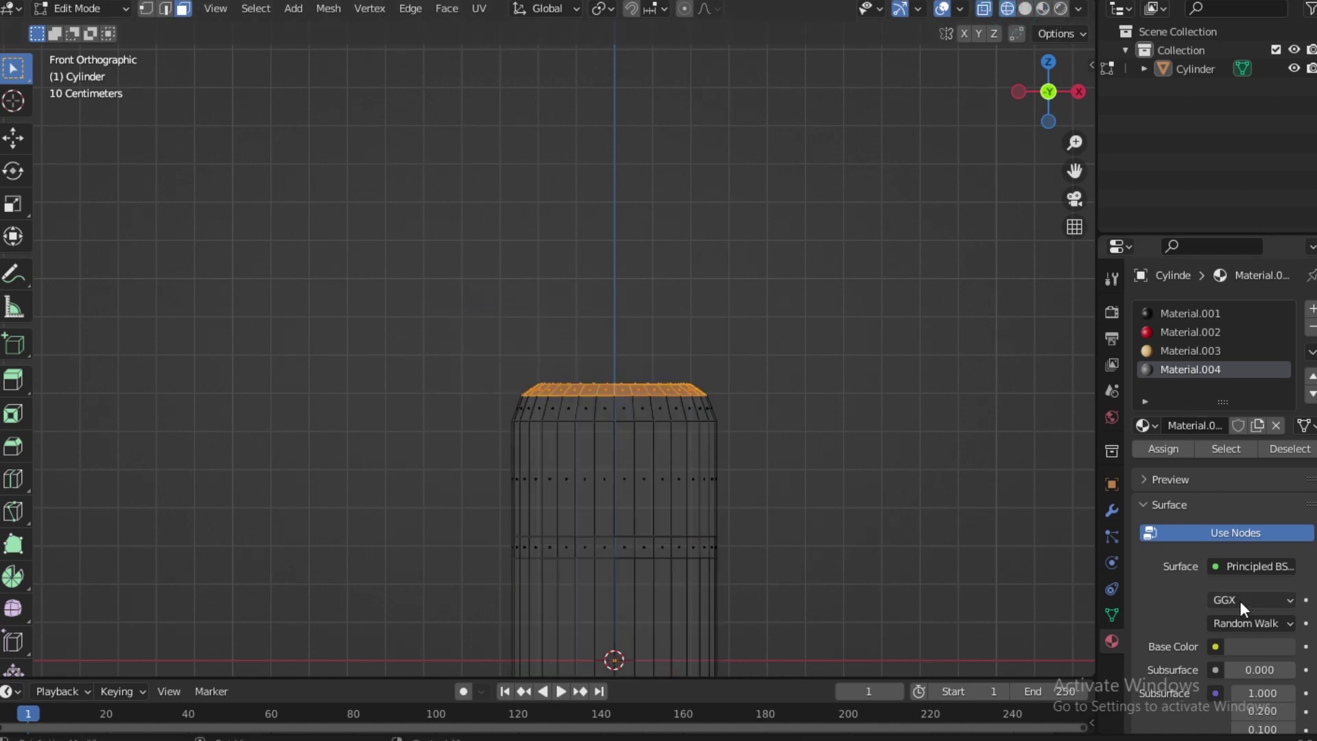
Step: Create Material.005 in a saturated yellow for the top cap and preview the colours
click(1249, 646)
click(1166, 482)
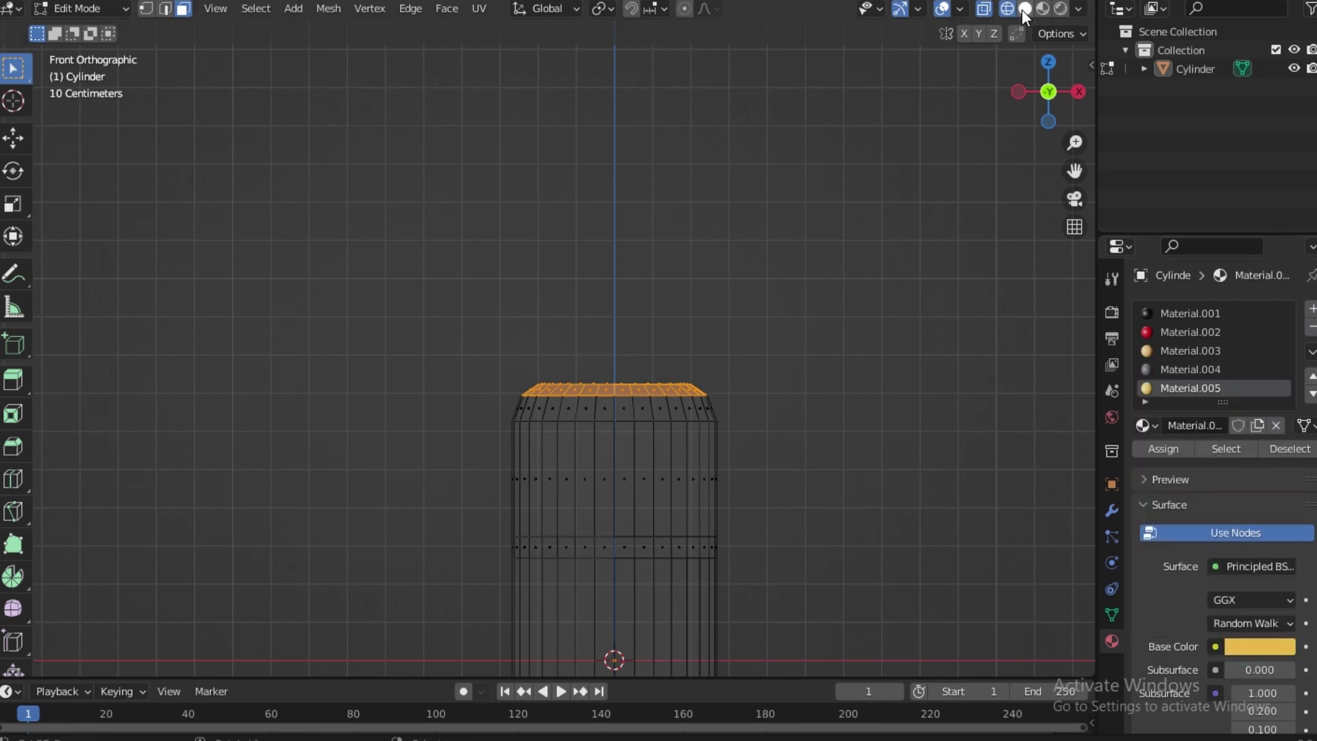
click(1238, 648)
click(1152, 480)
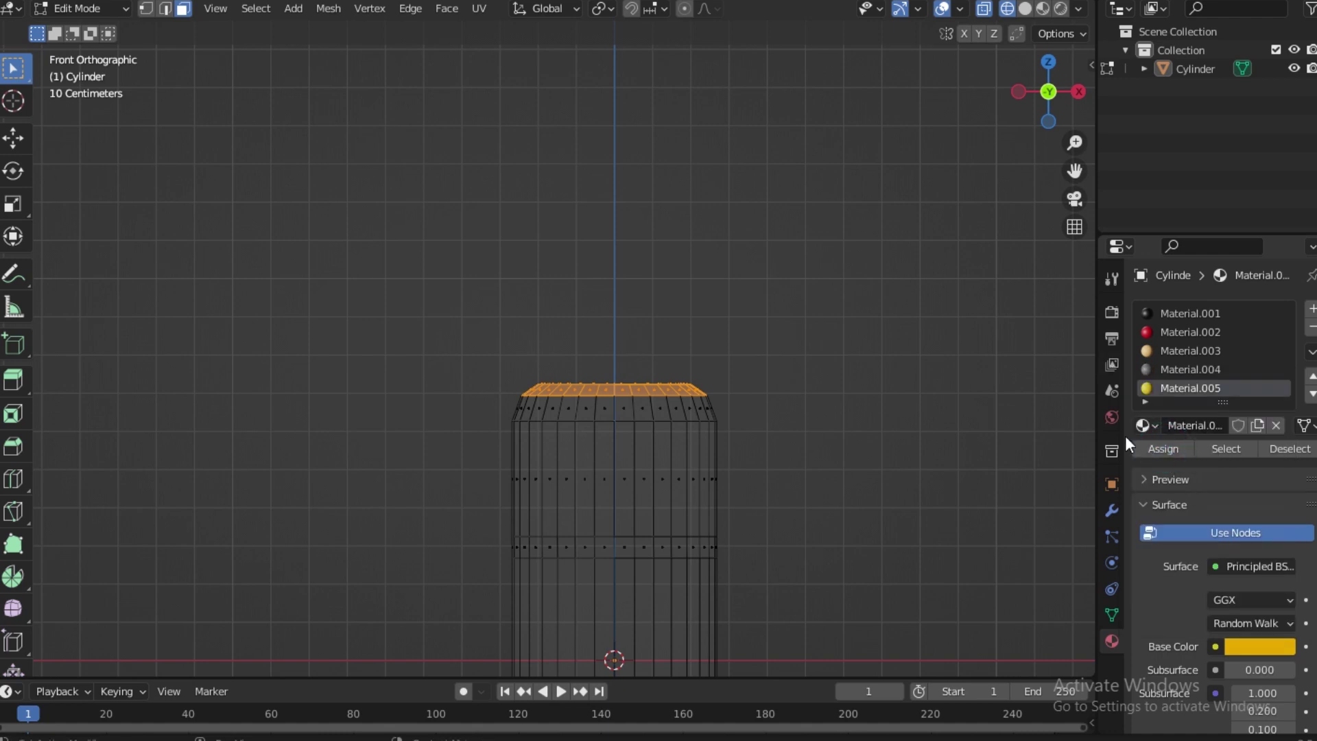
click(1041, 7)
scroll(568, 480, down, 10)
Step: Change Material.001's base colour from black to teal
scroll(558, 420, up, 1)
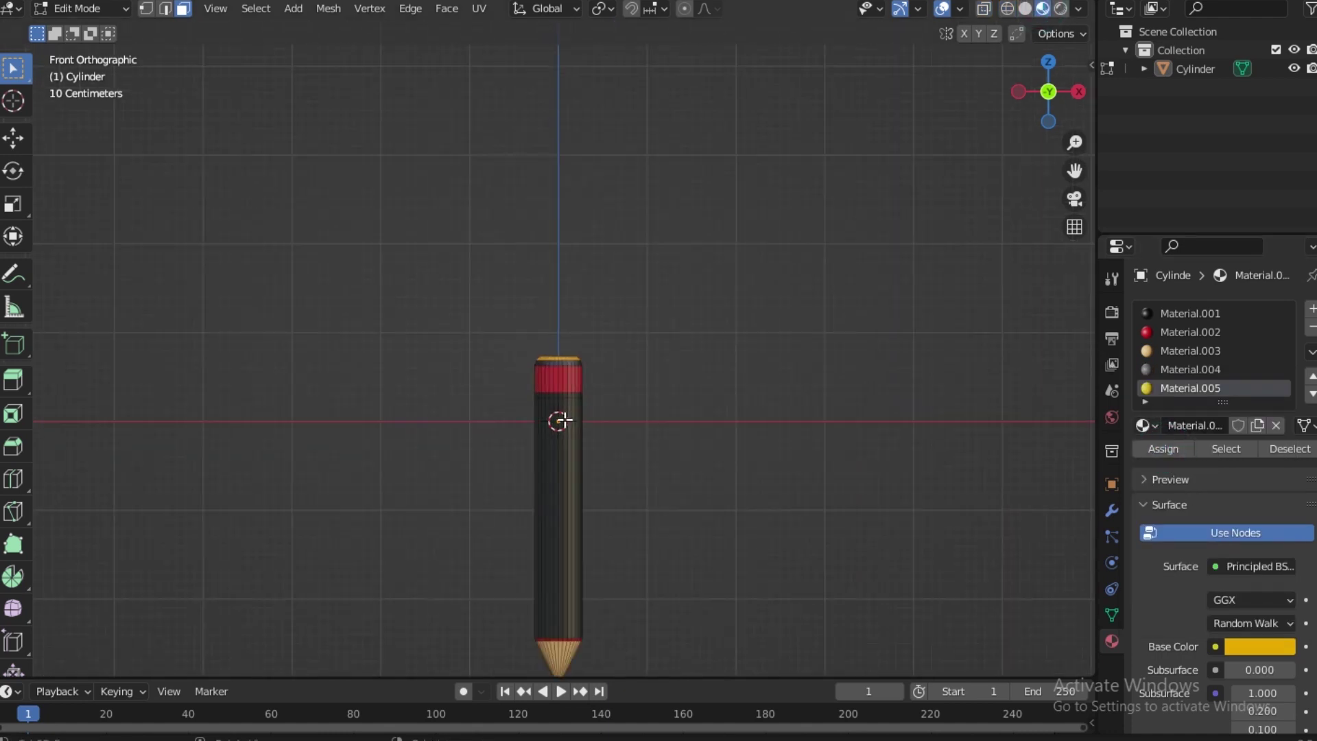
click(1176, 313)
click(1261, 648)
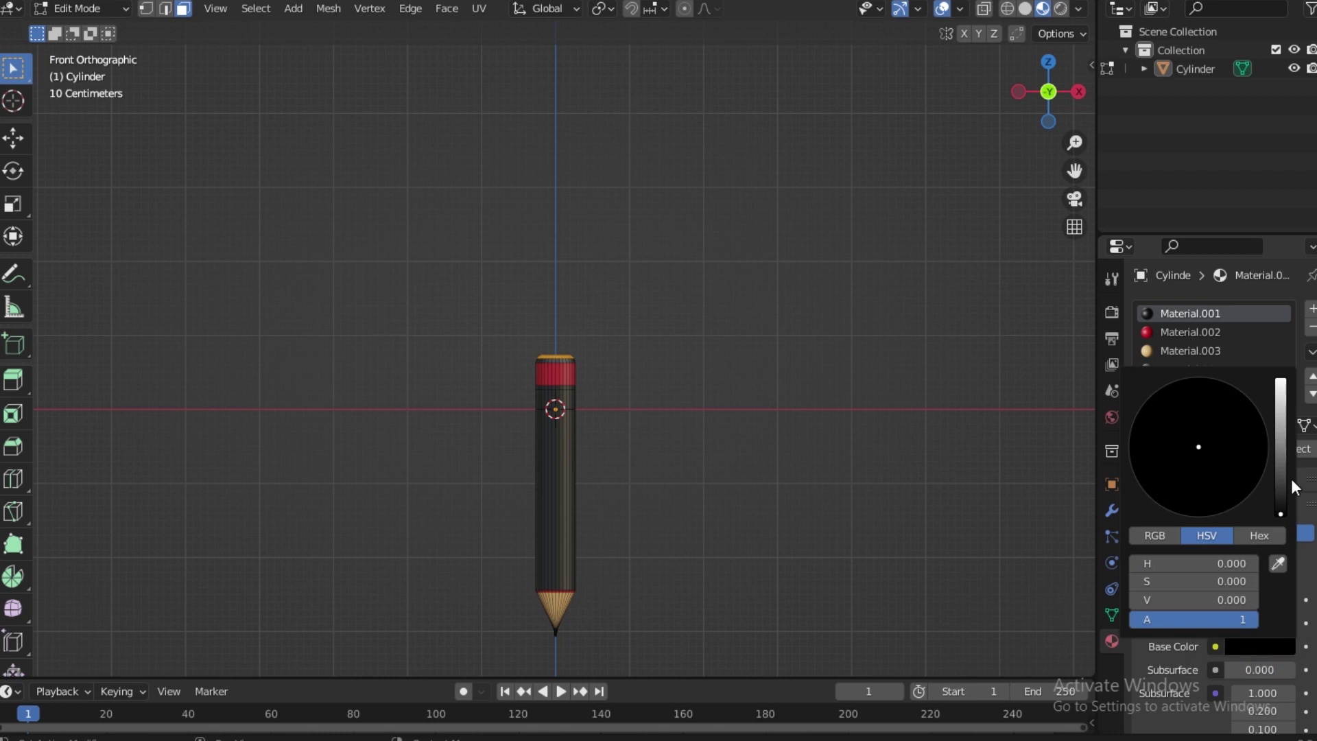
drag(1291, 480, 1281, 456)
click(1203, 415)
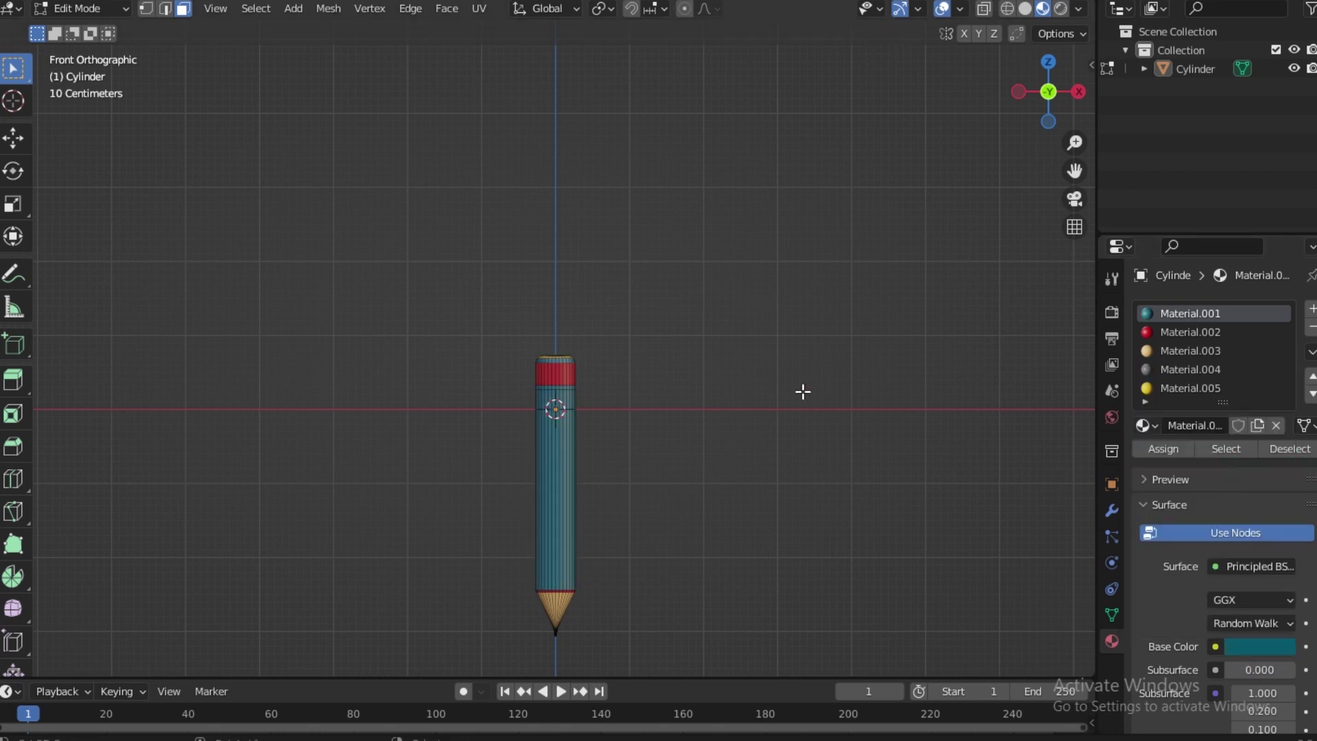
Step: Check the teal pencil in rendered shading and orbit around its upper end
click(1060, 9)
scroll(581, 274, down, 2)
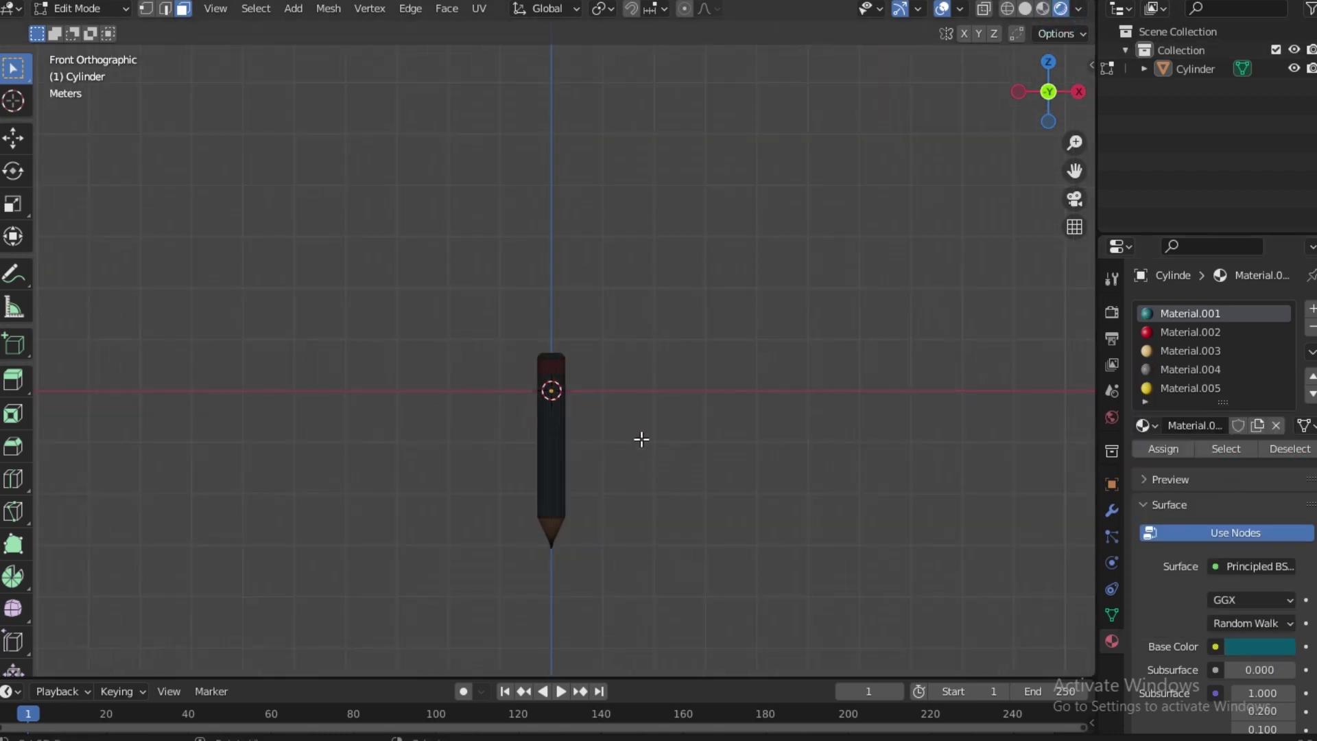
click(1042, 8)
scroll(624, 425, up, 3)
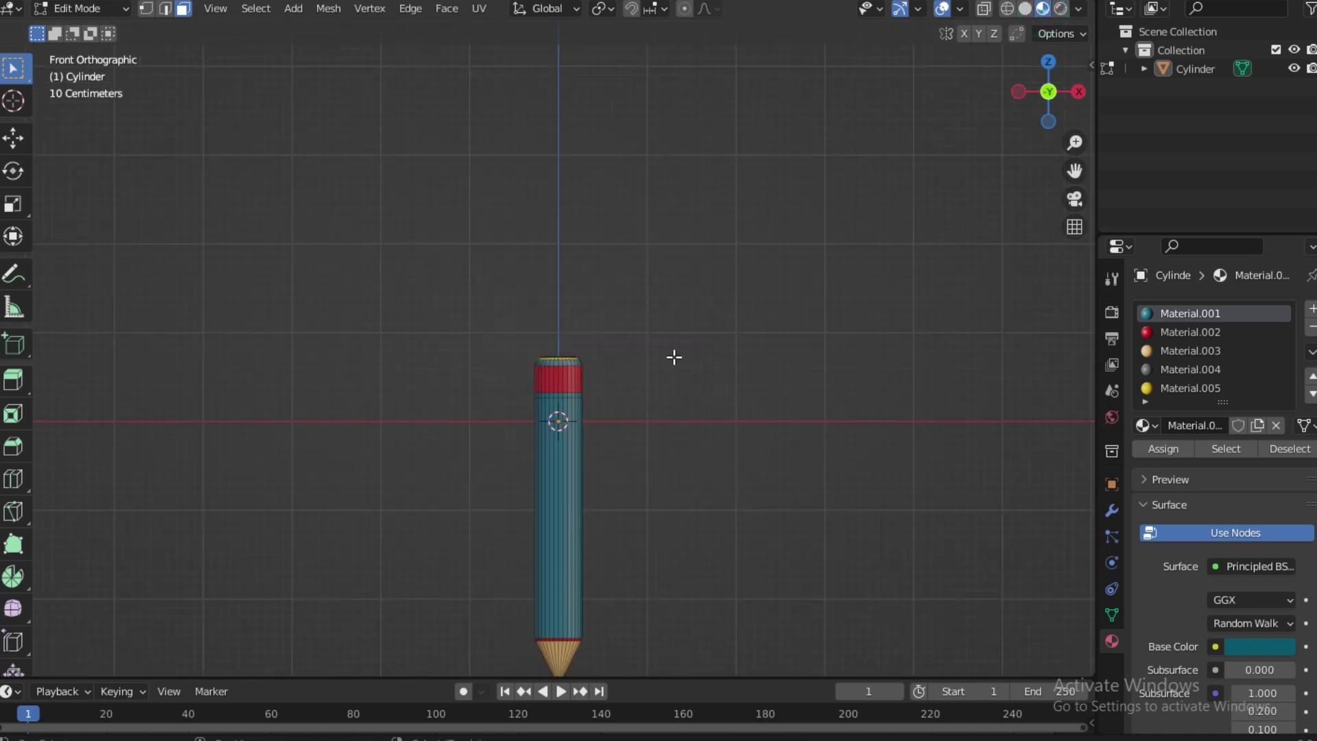
middle_drag(673, 357, 596, 286)
scroll(597, 285, up, 4)
middle_drag(538, 168, 549, 371)
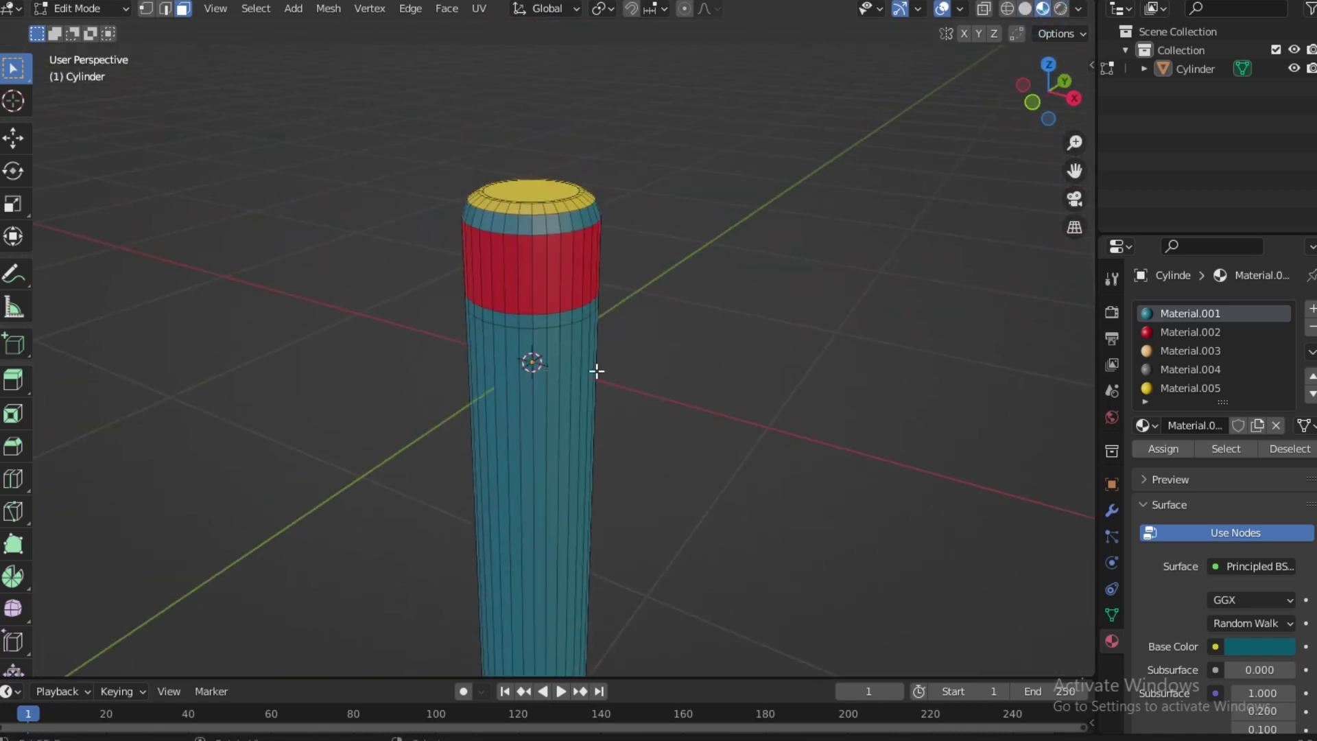
Step: In front view, assign yellow Material.005 to the face ring below the red band
key(KP_1)
click(1007, 8)
alt+click(506, 270)
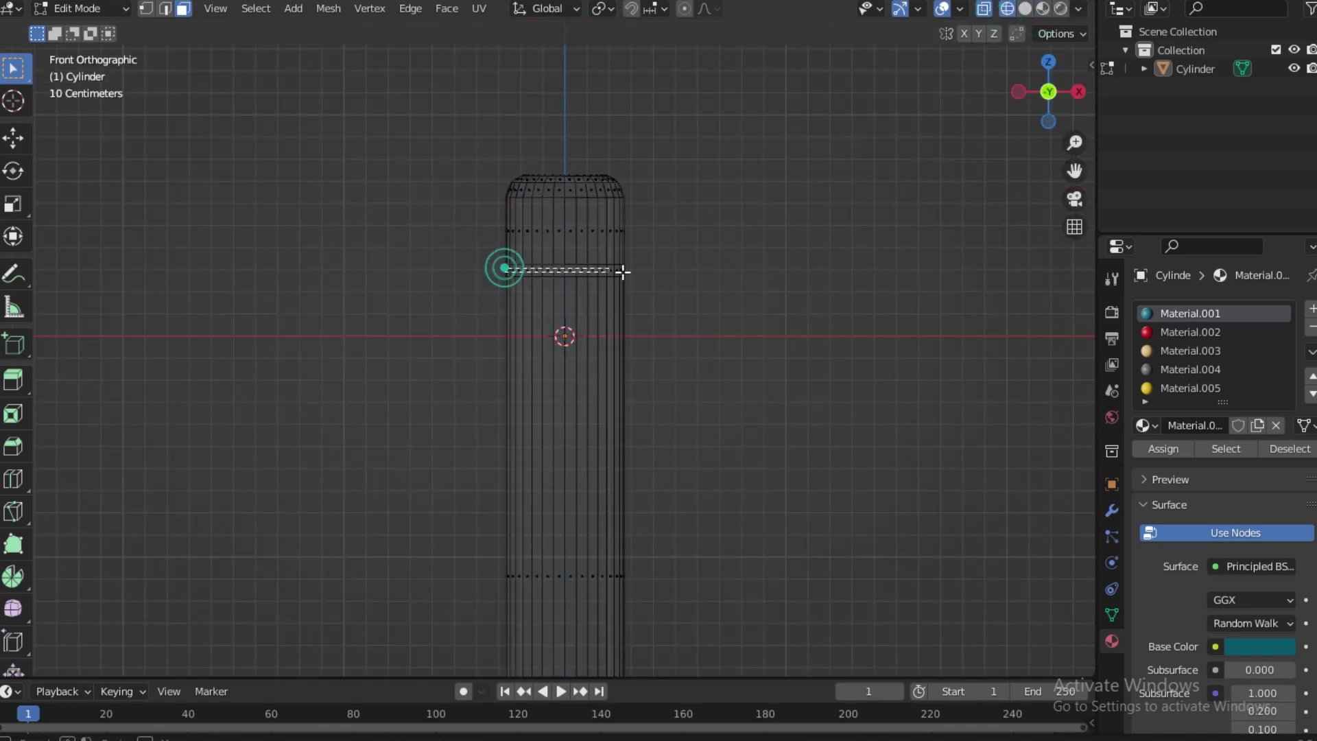
click(1180, 388)
click(1178, 450)
click(1042, 8)
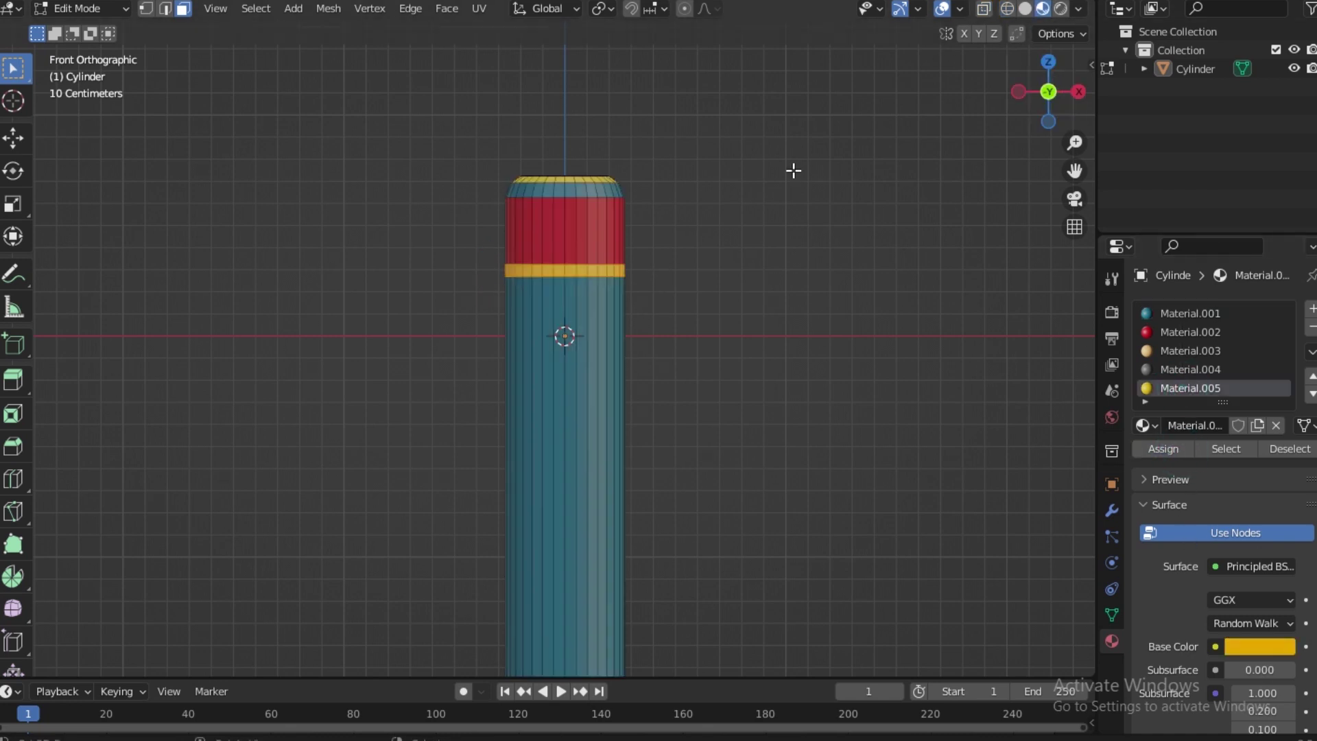
Step: Return to Object Mode and orbit to view the finished pencil in perspective
scroll(764, 446, down, 5)
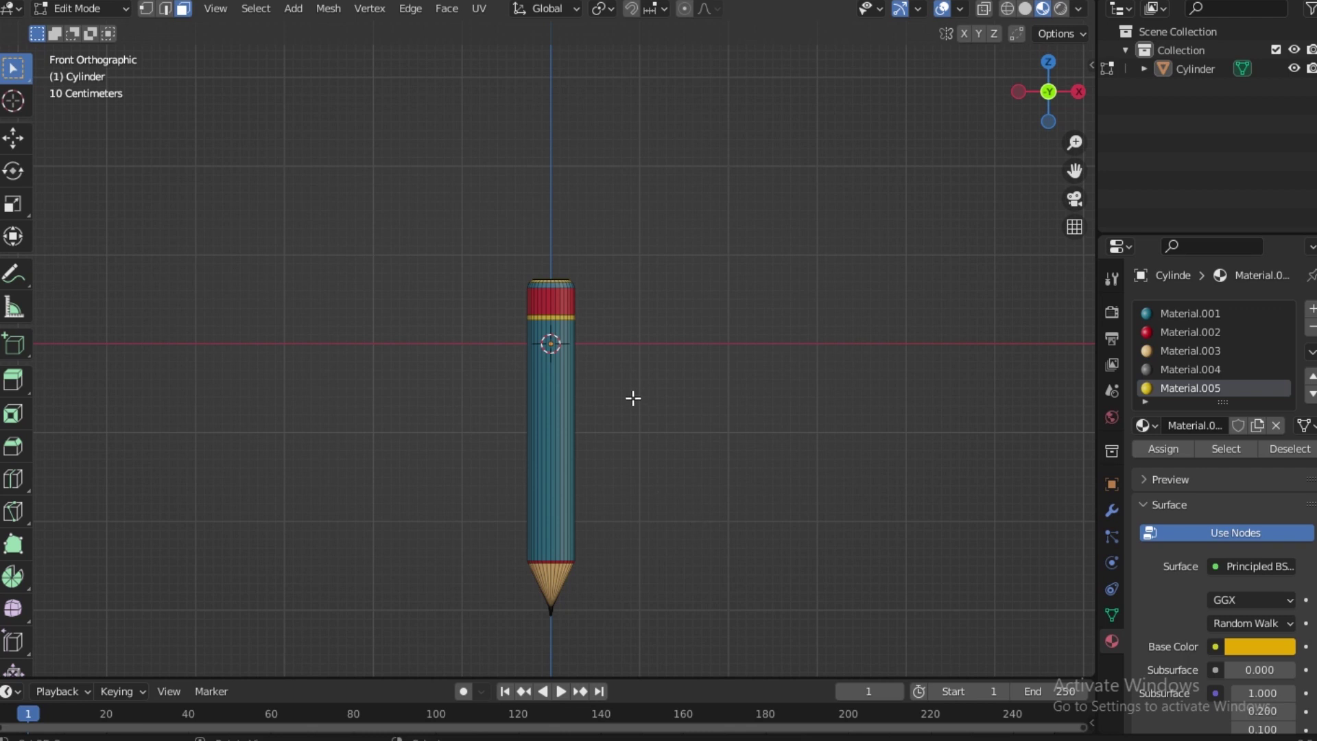
click(77, 8)
scroll(697, 441, down, 4)
mouse_move(697, 448)
middle_down()
mouse_move(479, 428)
mouse_move(468, 440)
mouse_move(545, 365)
middle_up()
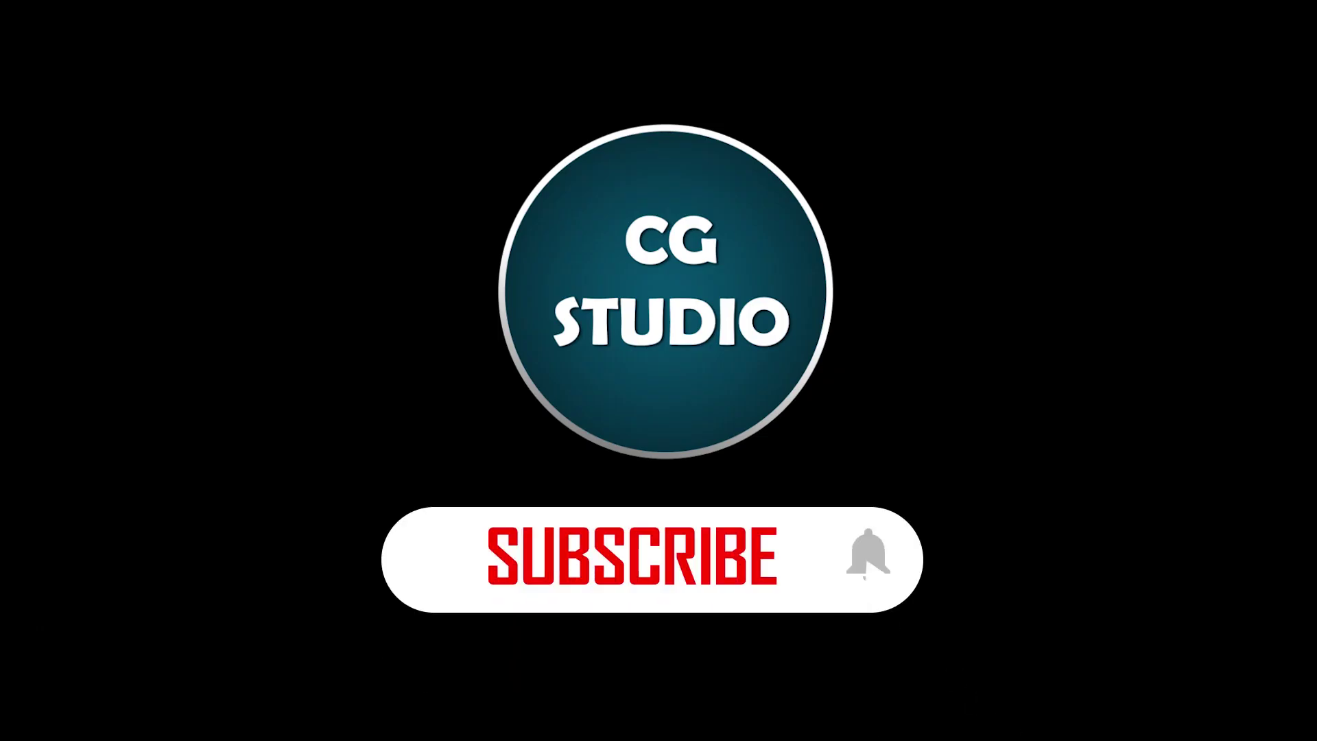